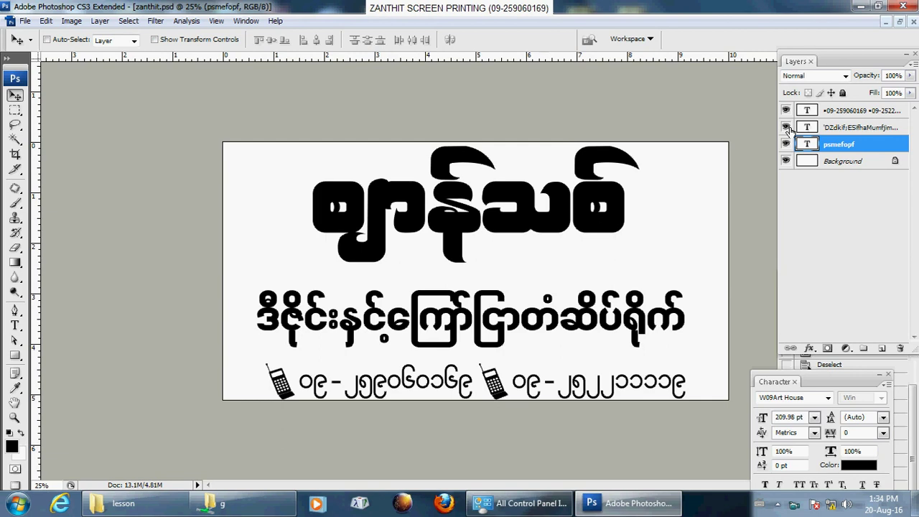
left_click(786, 128)
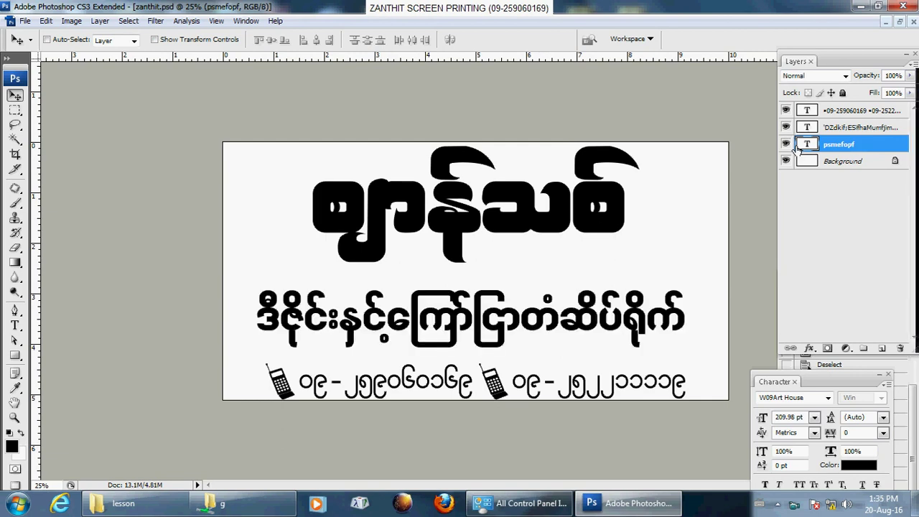
left_click(786, 144)
left_click(786, 144)
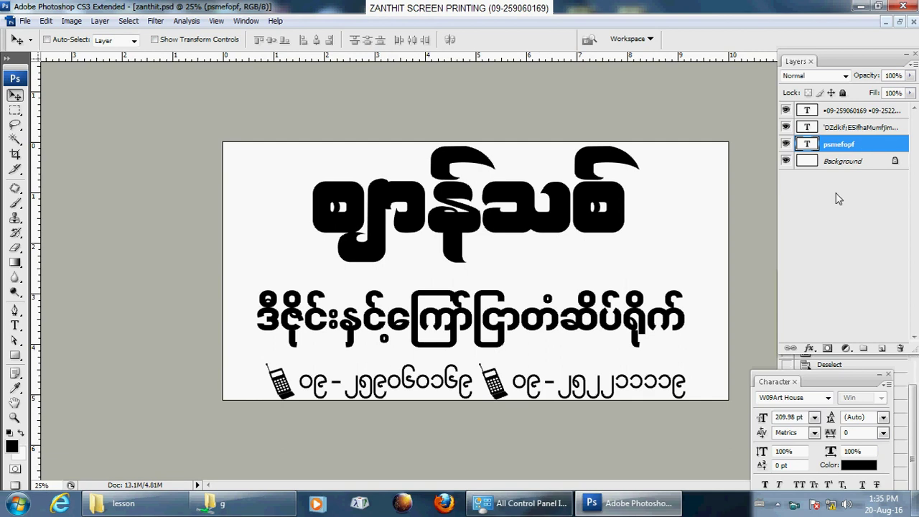
Apply an Inner Bevel and Emboss style to the large title text with 205% depth, increased size, 144° angle and 42° altitude.
left_click(809, 349)
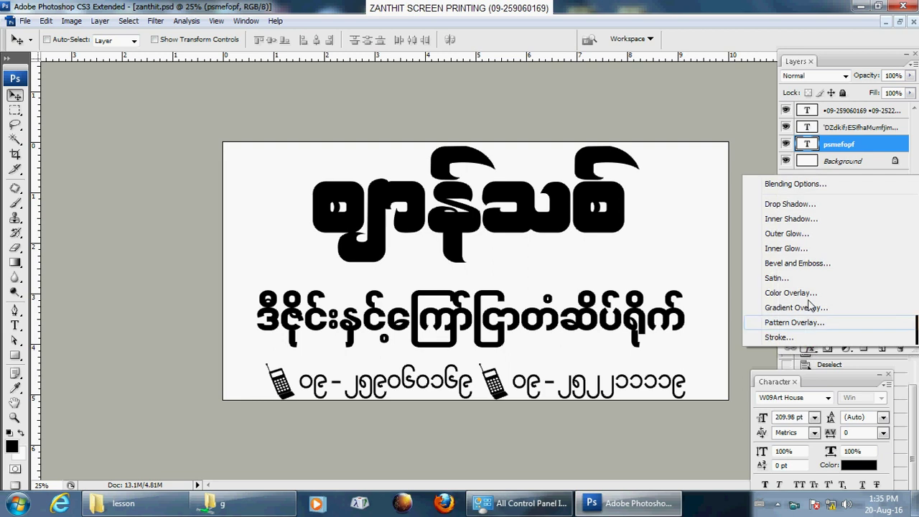
left_click(808, 272)
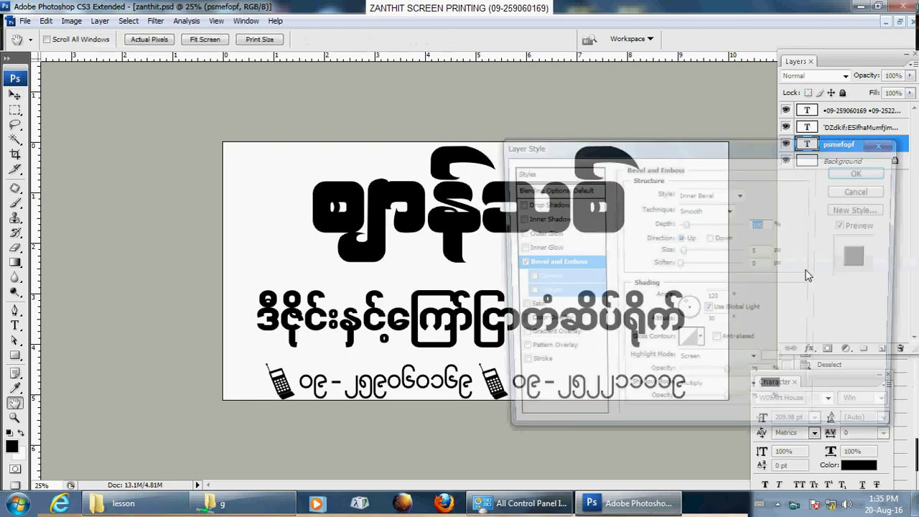
left_click_drag(686, 151, 704, 99)
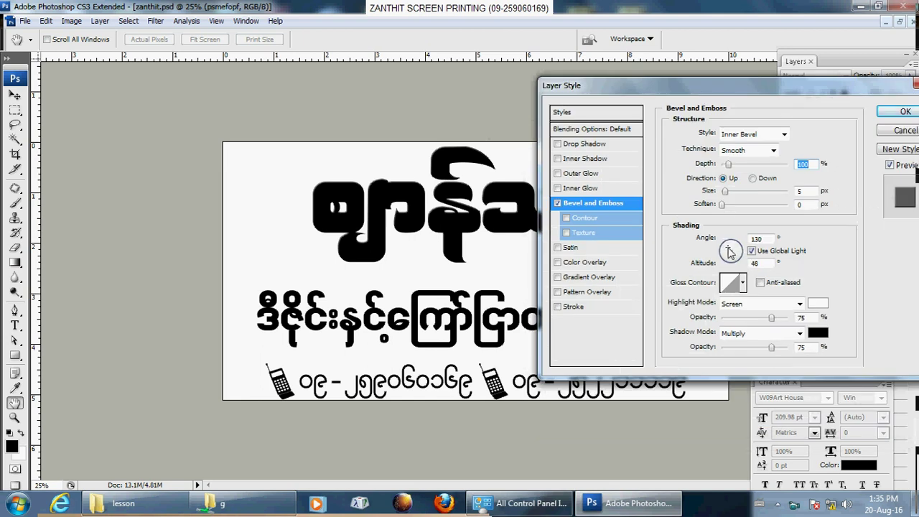
left_click(728, 247)
left_click_drag(728, 164, 735, 196)
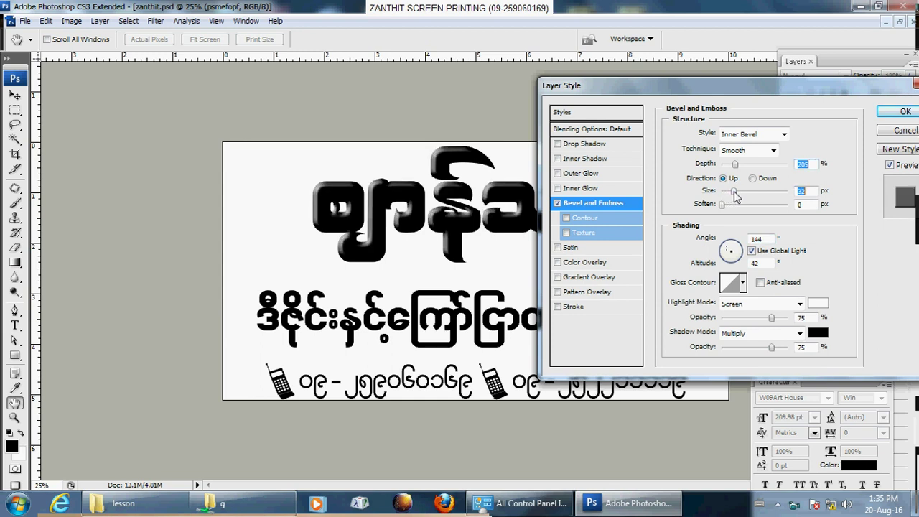
left_click(888, 114)
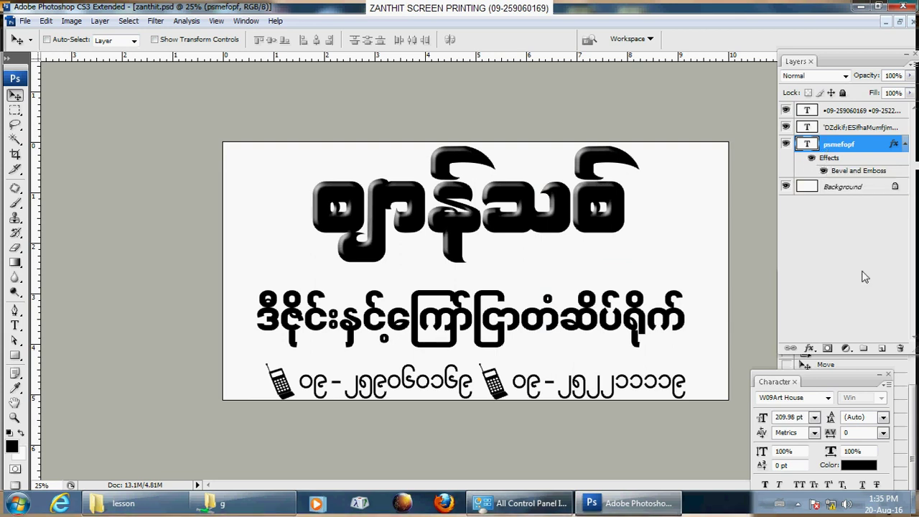
Add a new empty layer above the title text and merge the two to flatten the bevel into pixels.
left_click(880, 349)
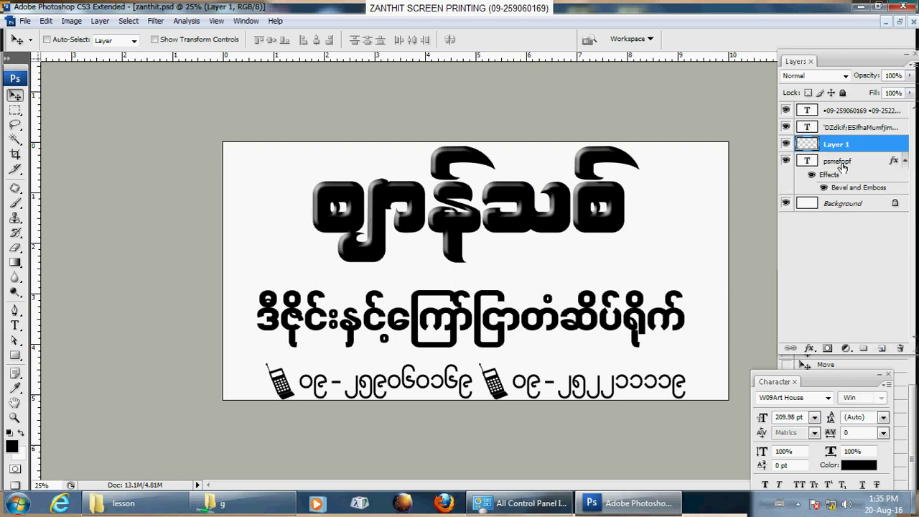
left_click(839, 161, "shift")
key("ctrl+e")
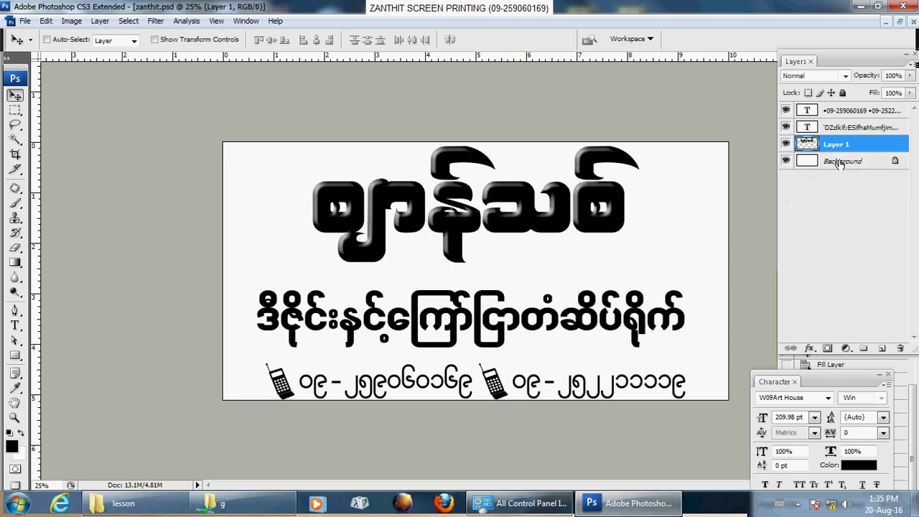
left_click(787, 145)
left_click(787, 145)
Apply a Threshold adjustment at level 95 to the merged title layer.
left_click(71, 20)
mouse_move(87, 66)
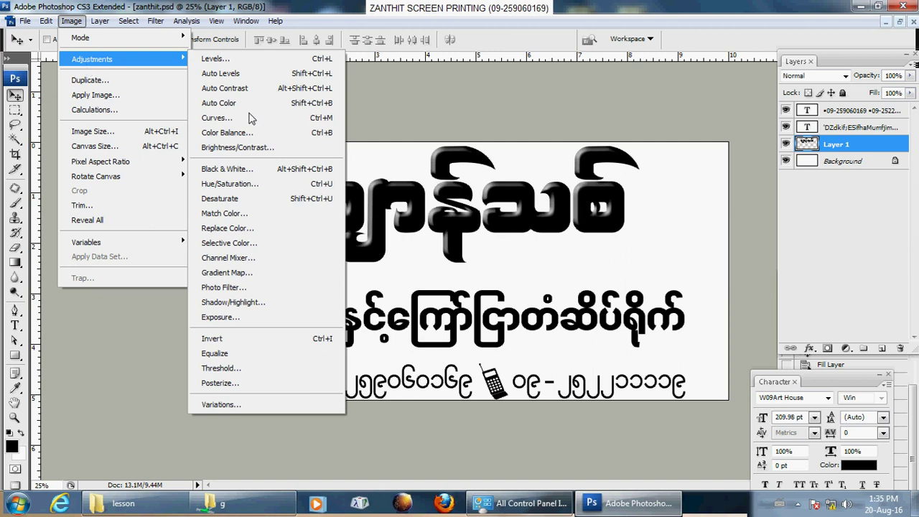
left_click(273, 377)
left_click_drag(614, 263, 638, 239)
left_click_drag(648, 349, 627, 353)
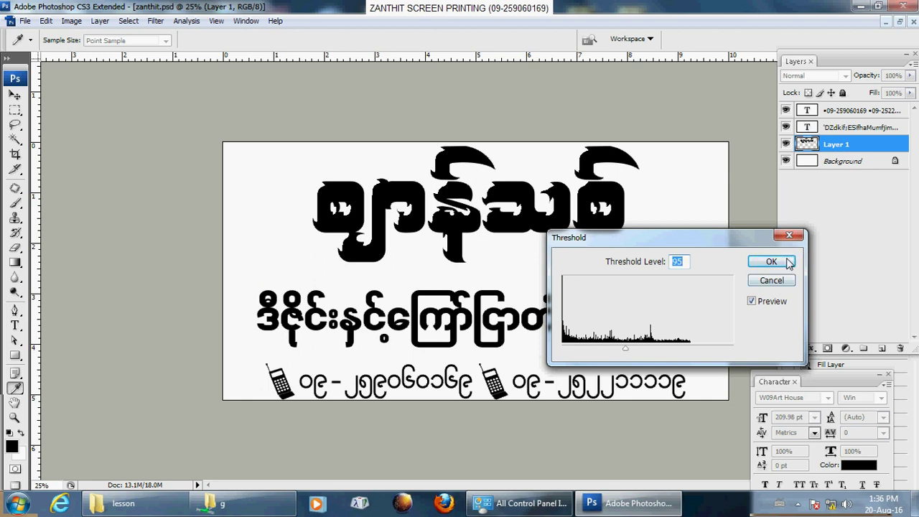
left_click(783, 262)
key("v")
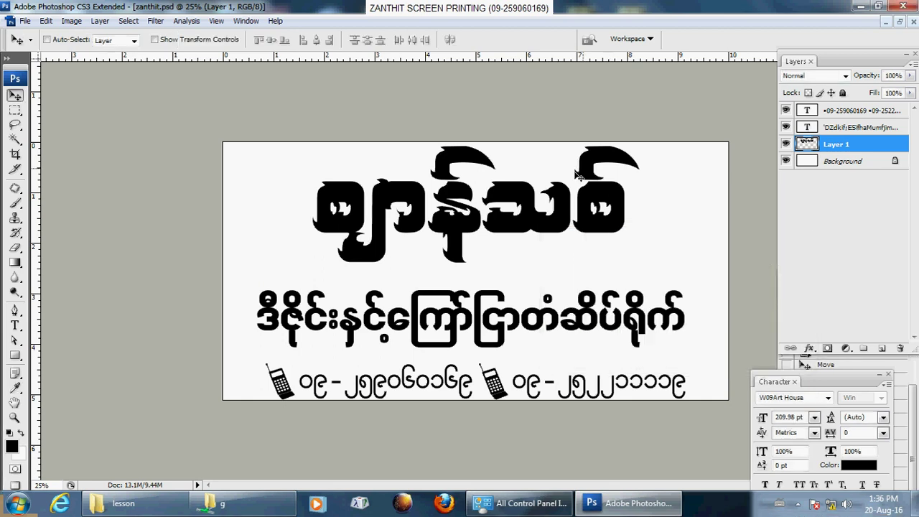
Load the title layer's outline as a selection, stroke it 10 px black on the inside, and deselect.
left_click(806, 146, "ctrl")
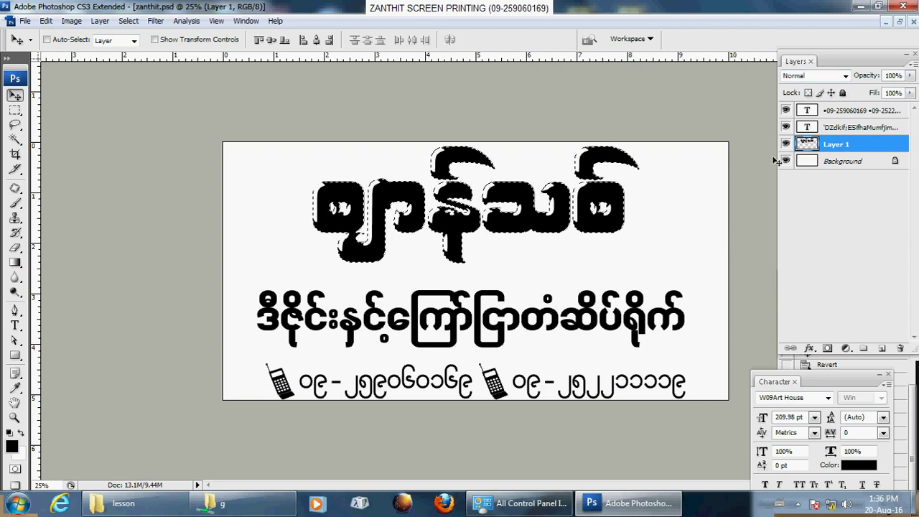
left_click(45, 20)
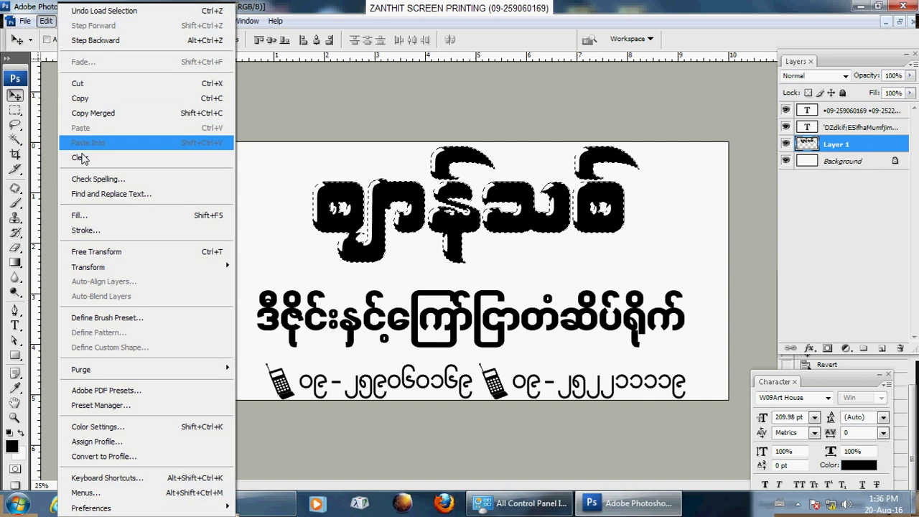
left_click(101, 230)
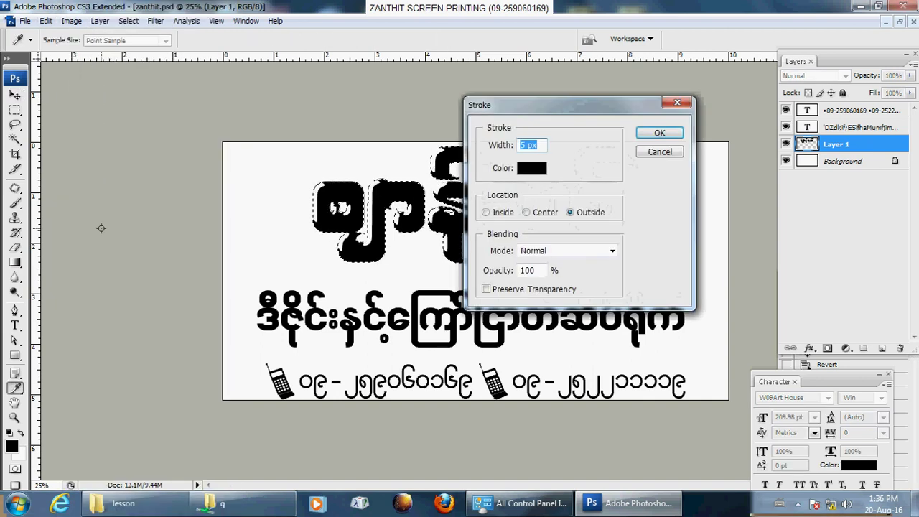
left_click(502, 213)
left_click_drag(525, 146, 516, 154)
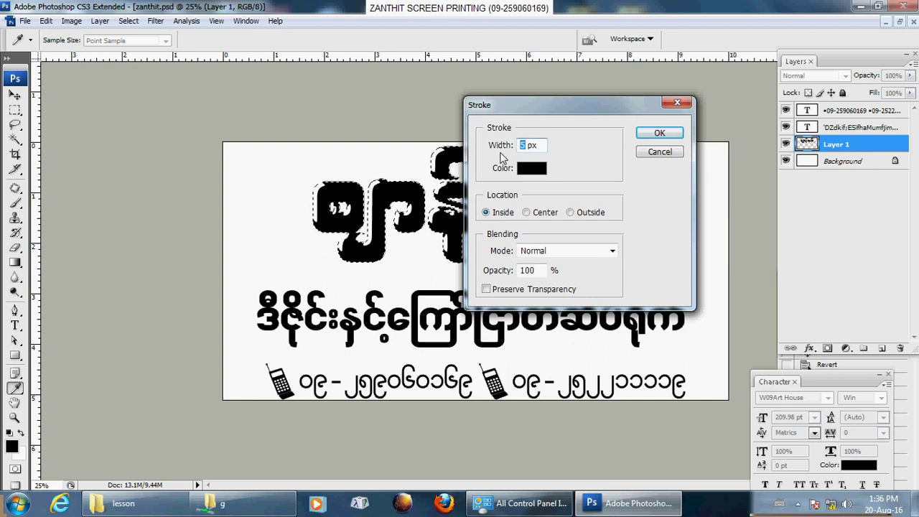
type("10")
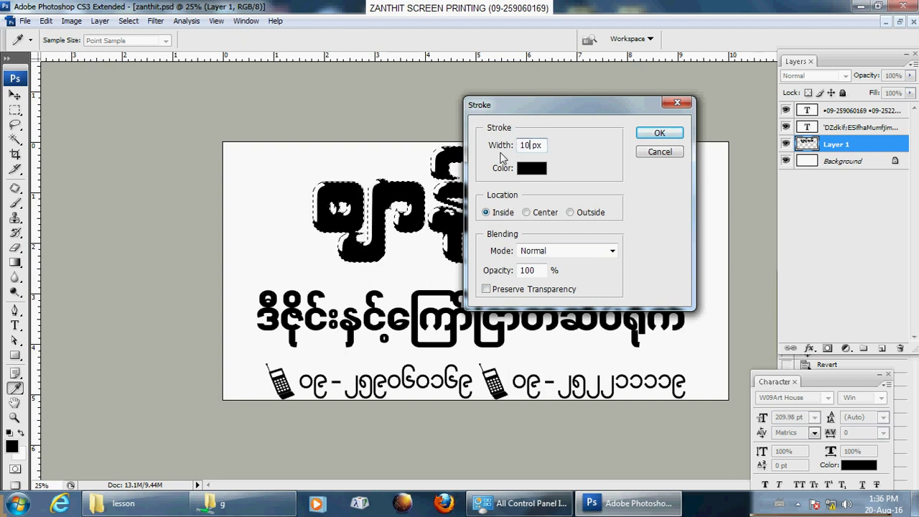
left_click(658, 134)
key("v")
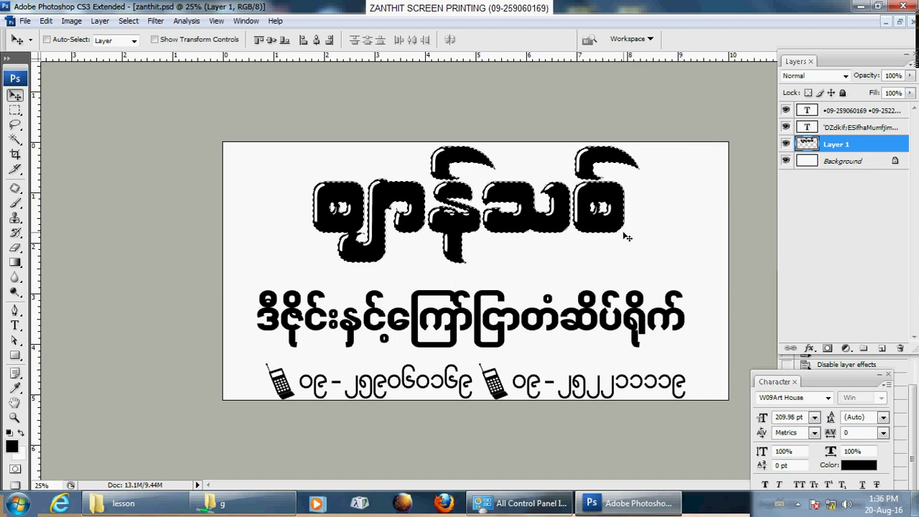
key("ctrl+d")
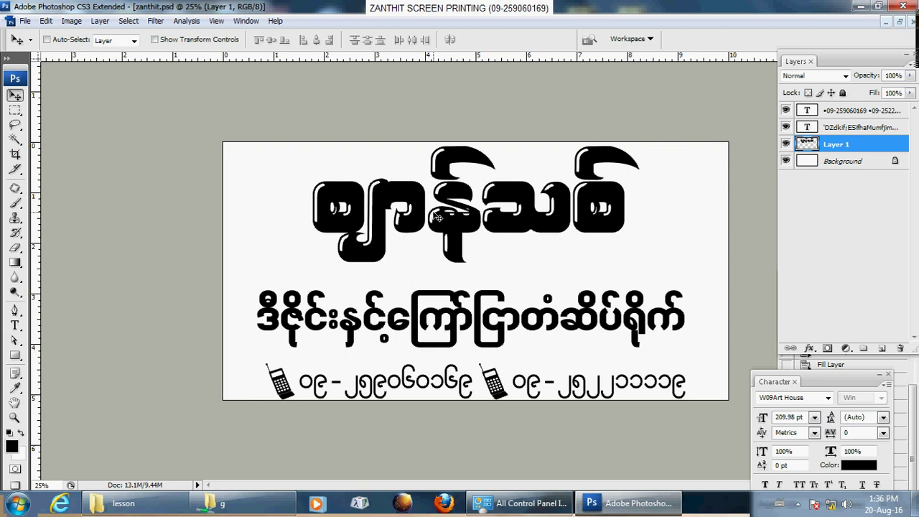
Select the title's black areas with the Magic Wand, fill them with red #f60c0c, and deselect.
left_click(15, 139)
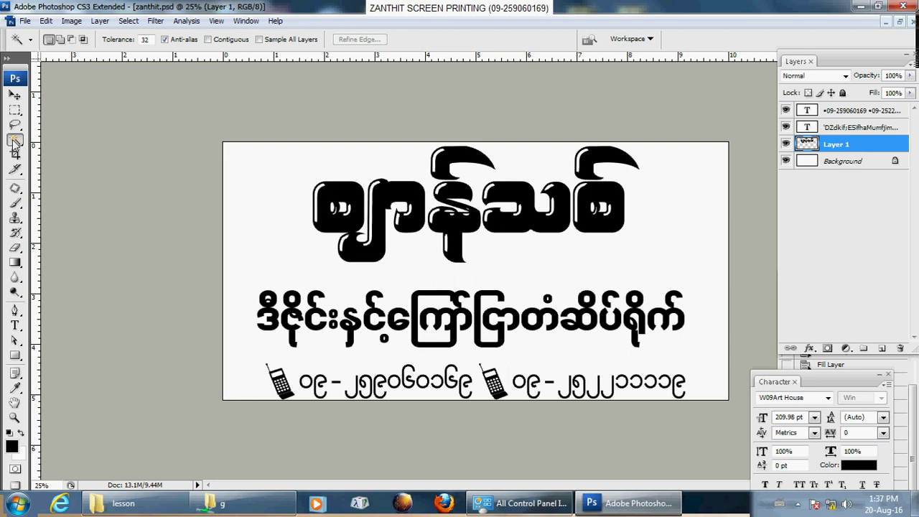
left_click(340, 190)
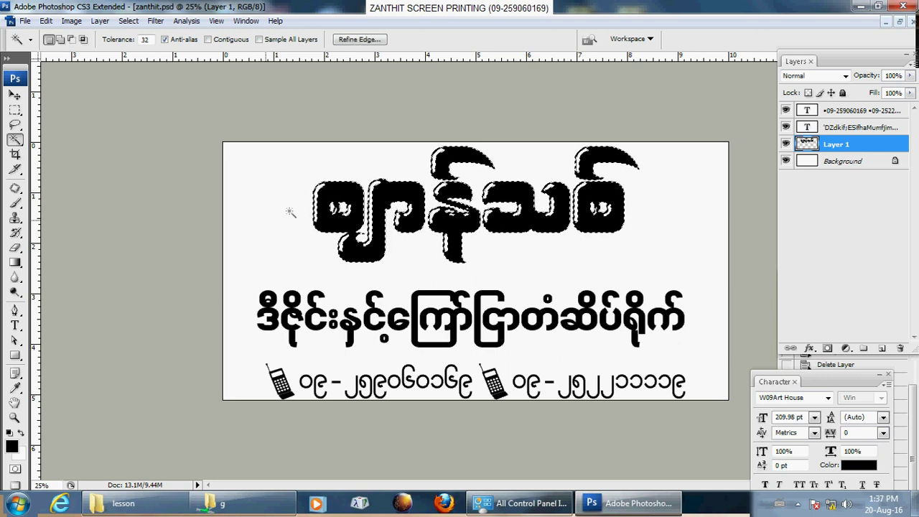
left_click(11, 446)
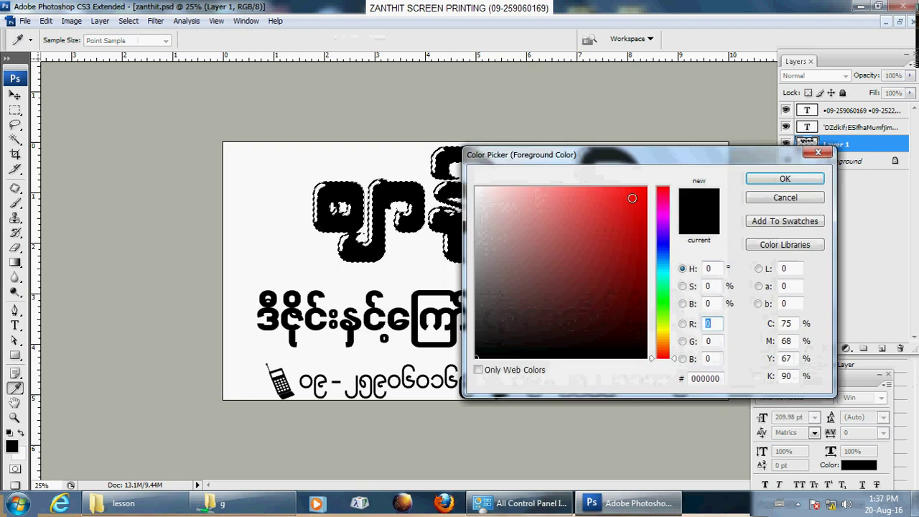
type("255")
left_click(785, 179)
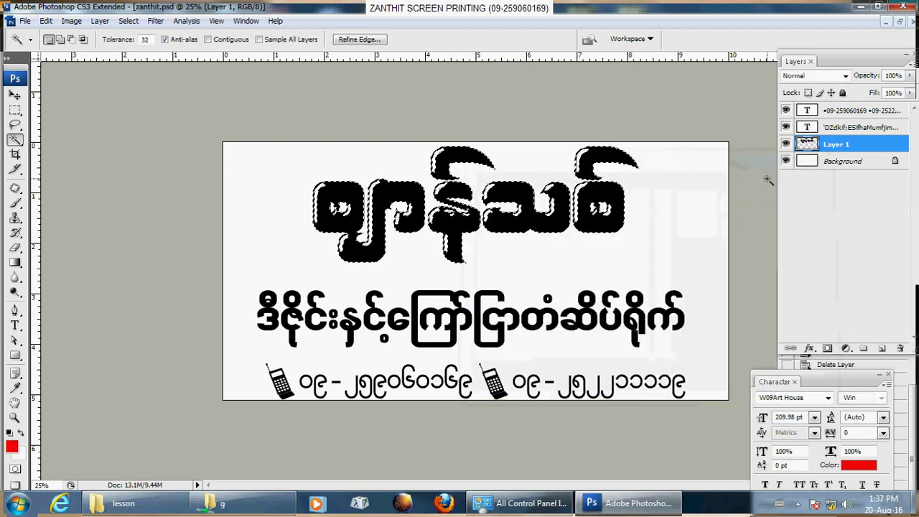
key("alt+BackSpace")
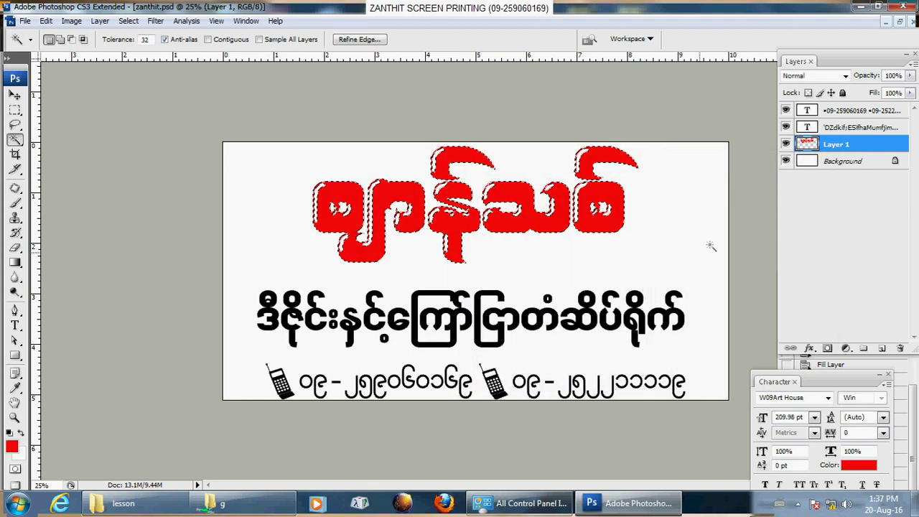
key("ctrl+d")
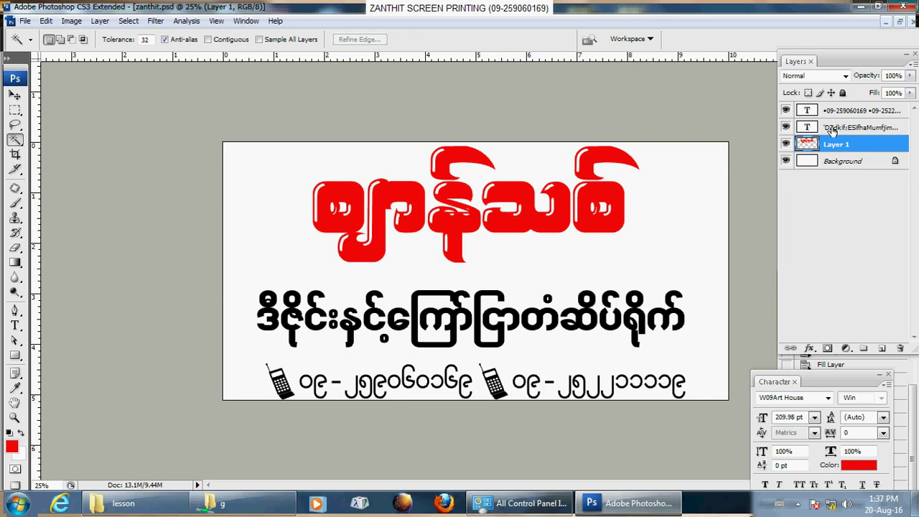
Fill the text layer of the middle line with bright blue as the foreground colour.
left_click(786, 127)
left_click(786, 128)
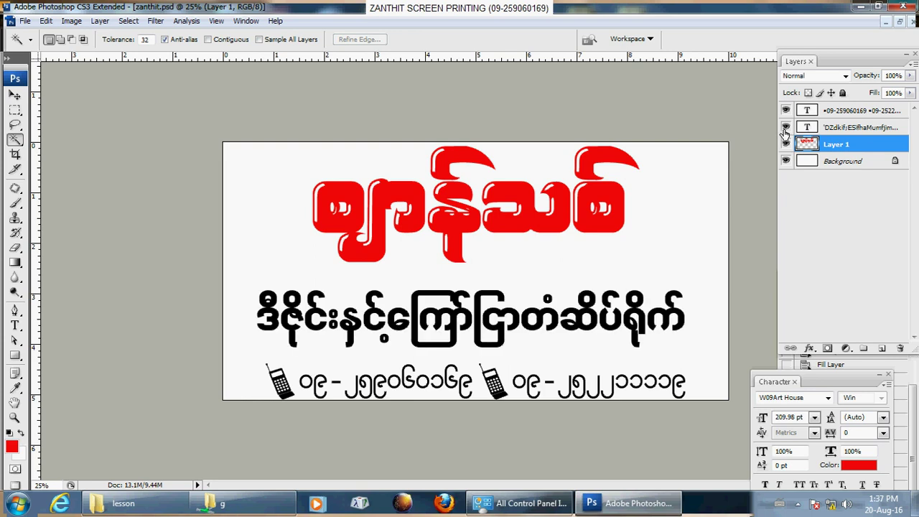
left_click(834, 133)
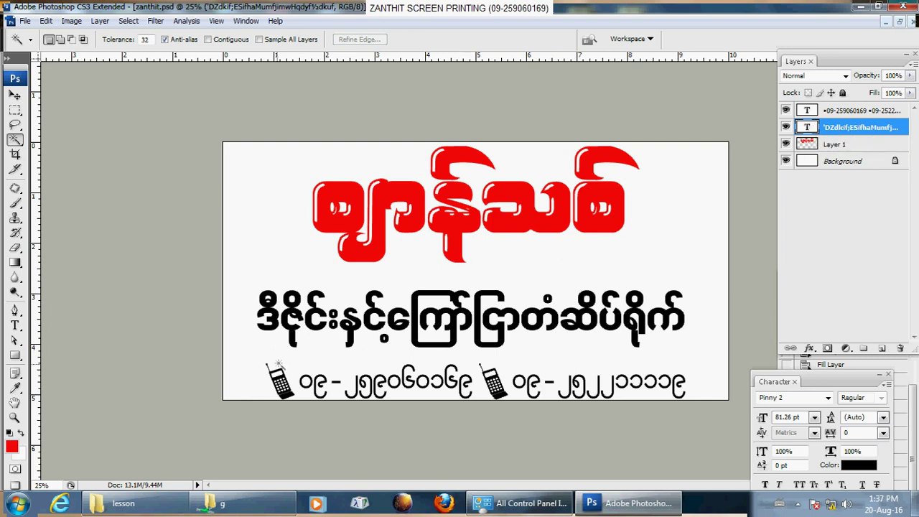
left_click(12, 447)
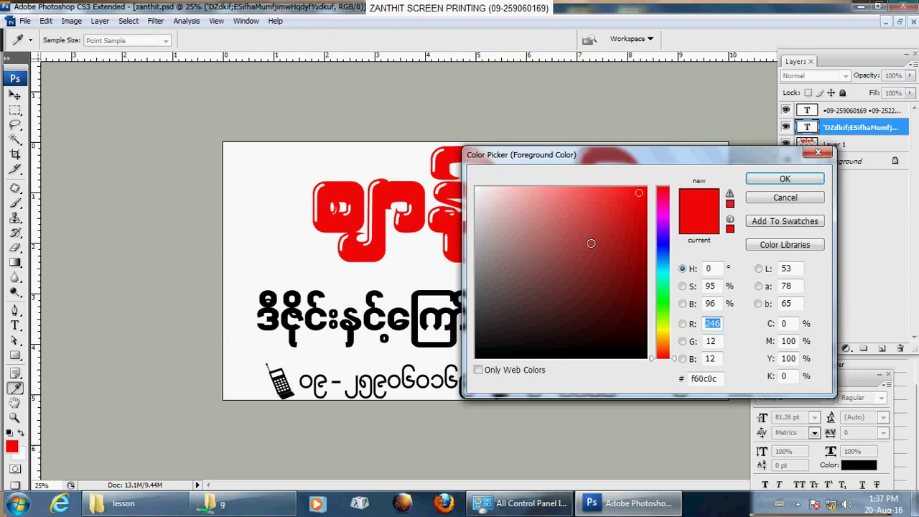
left_click(660, 247)
left_click(783, 180)
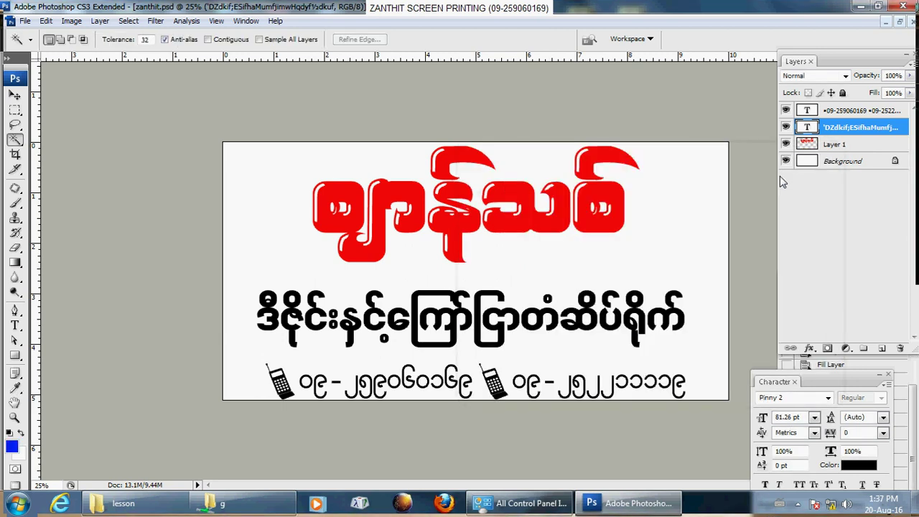
key("alt+BackSpace")
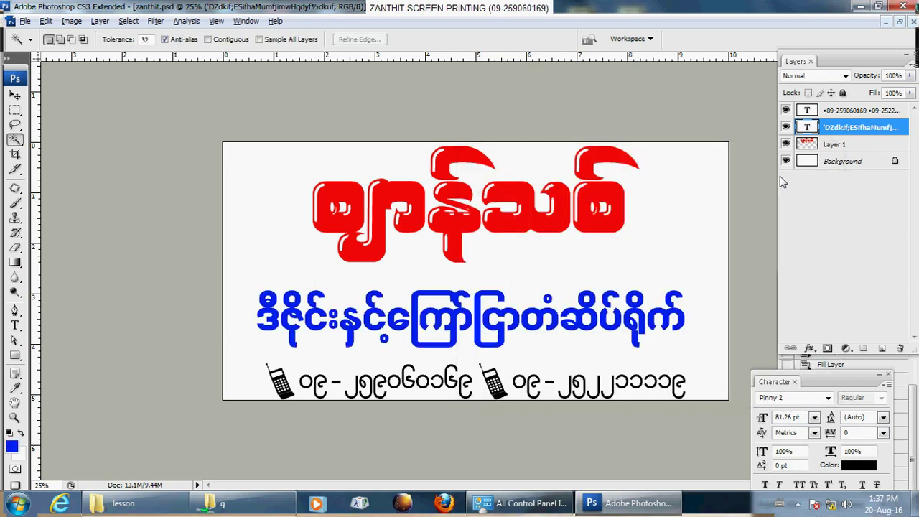
Load the blue middle line's outline as a selection and expand it by 10 pixels.
left_click(809, 127, "ctrl")
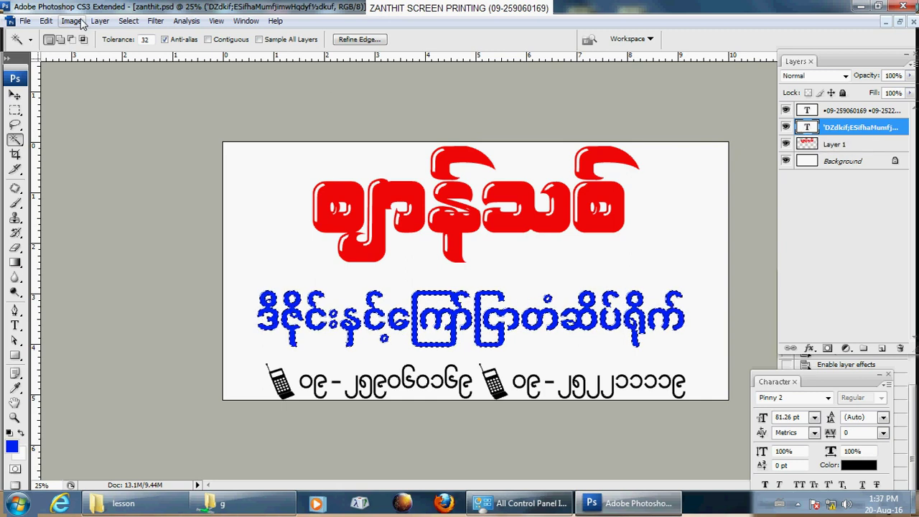
left_click(128, 21)
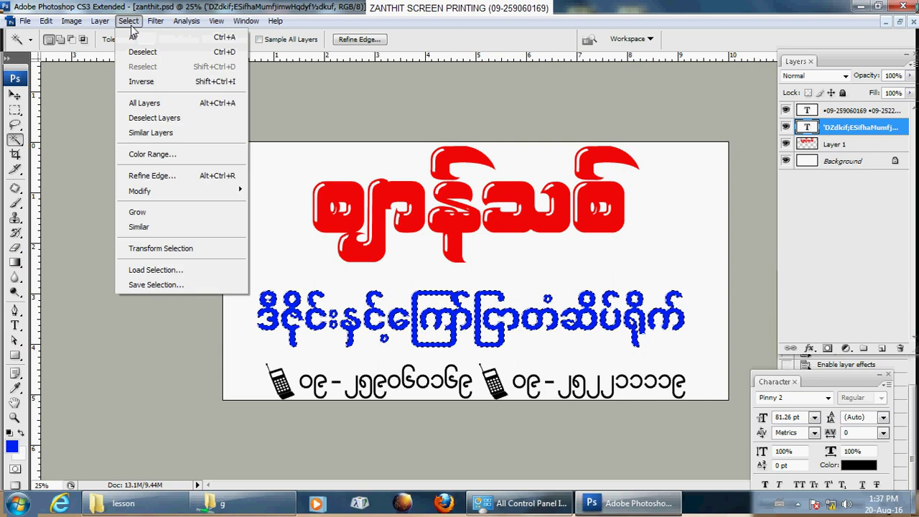
mouse_move(165, 197)
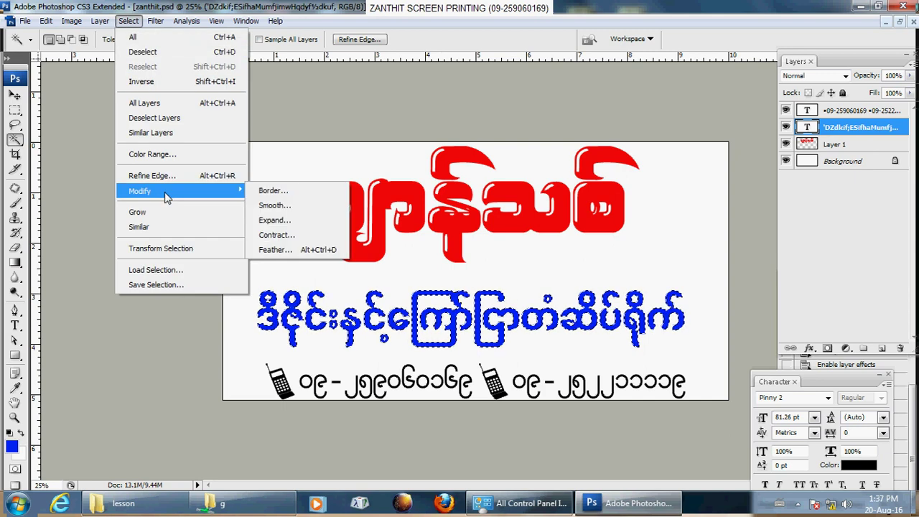
left_click(285, 221)
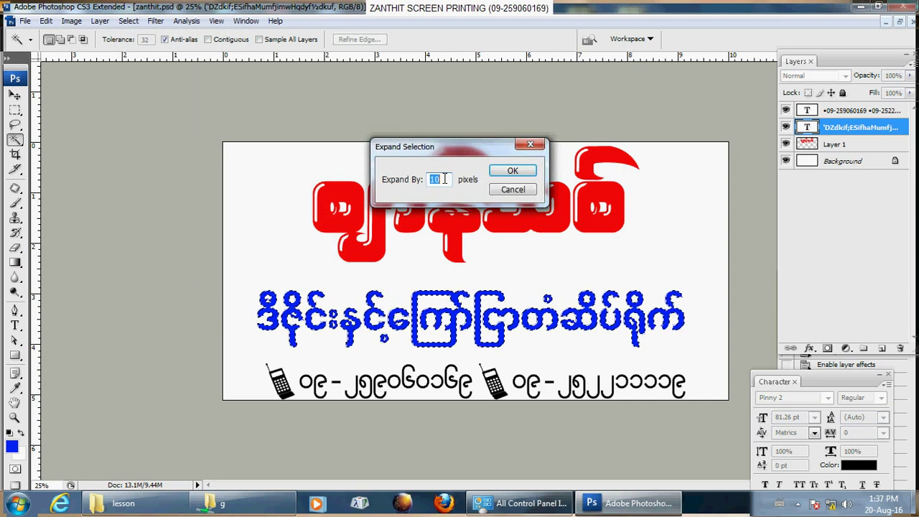
key("Return")
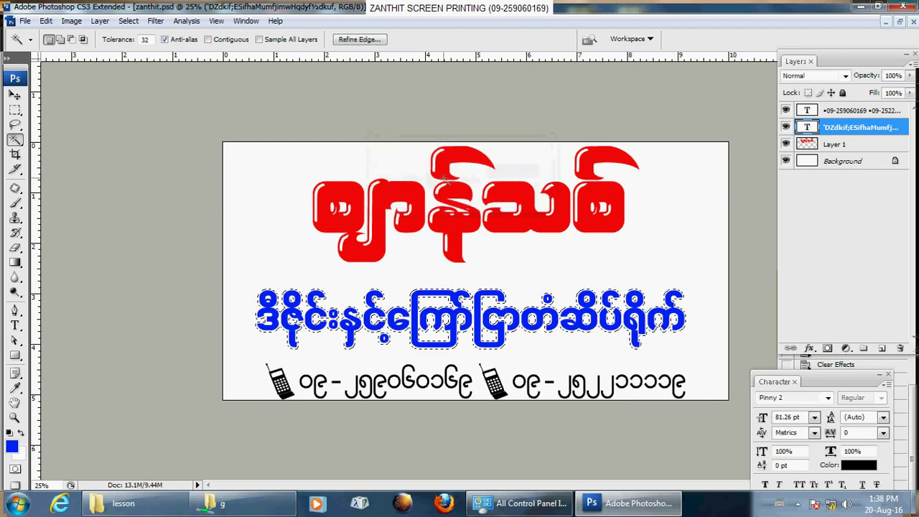
Expand the selection around the blue middle line by another 10 pixels.
left_click(129, 21)
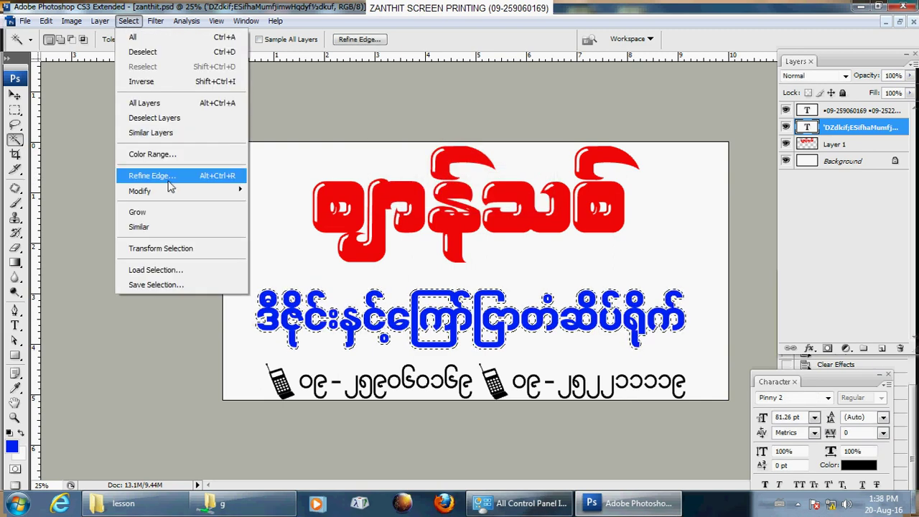
mouse_move(168, 193)
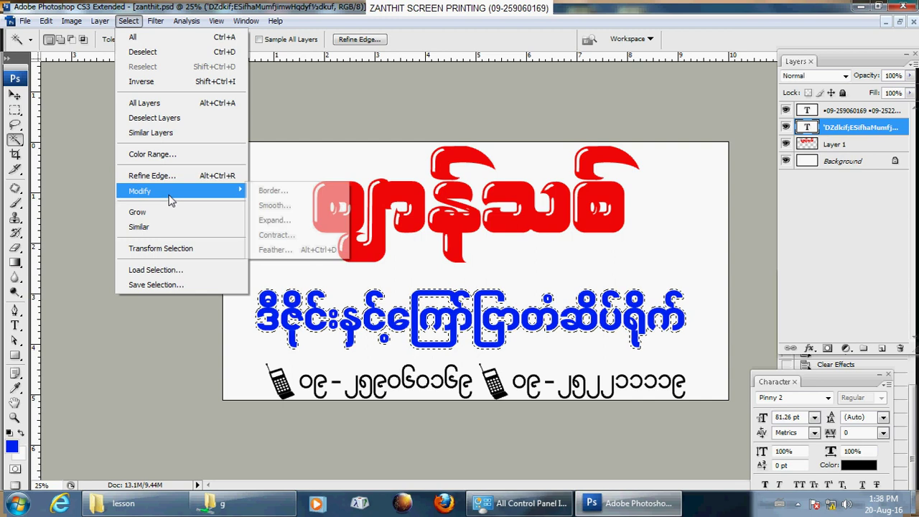
left_click(307, 222)
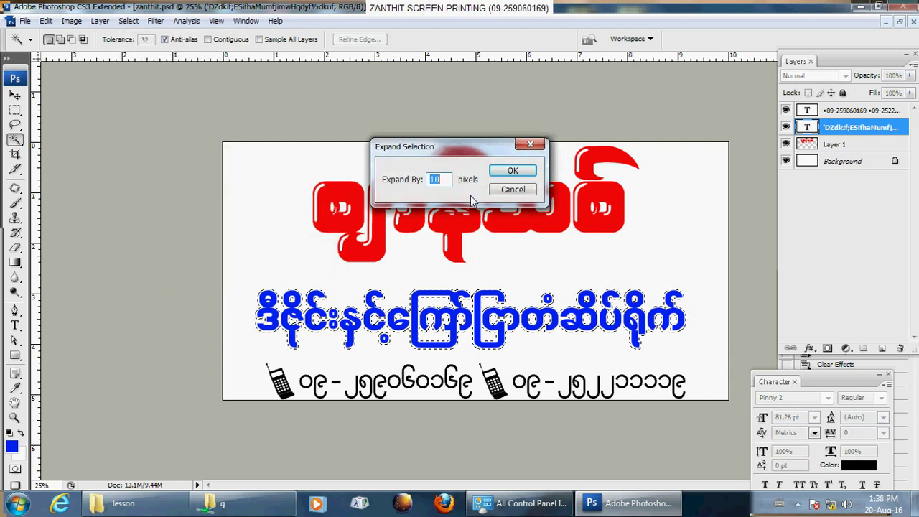
key("Return")
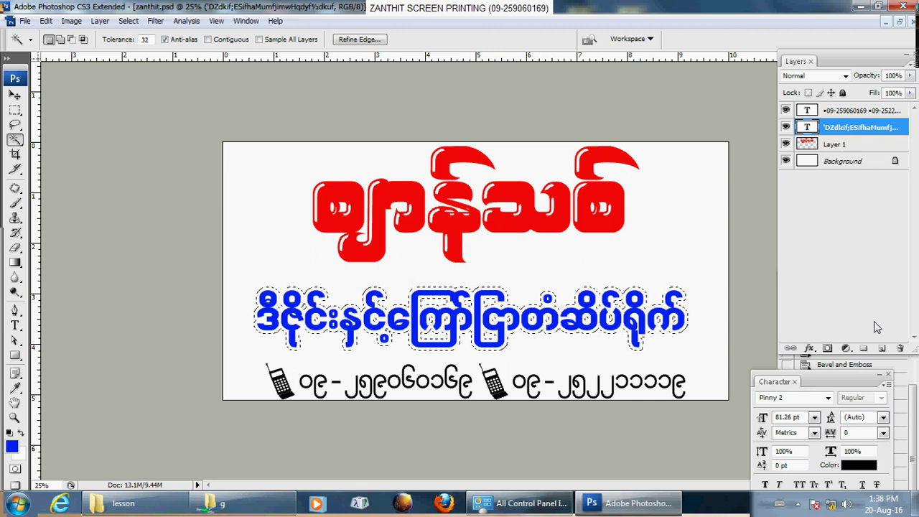
Stroke the expanded selection on a new layer with 10 px blue #0c27f6 on the inside, and deselect.
left_click(882, 350)
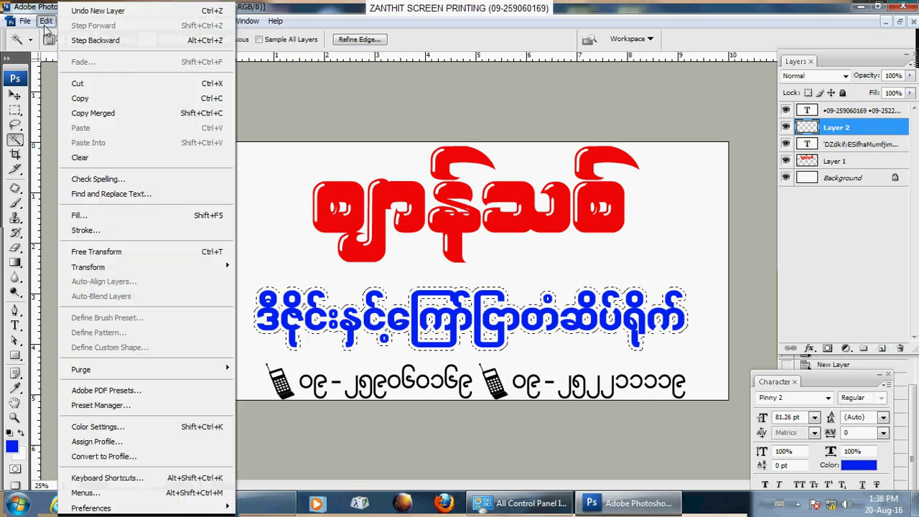
left_click(119, 230)
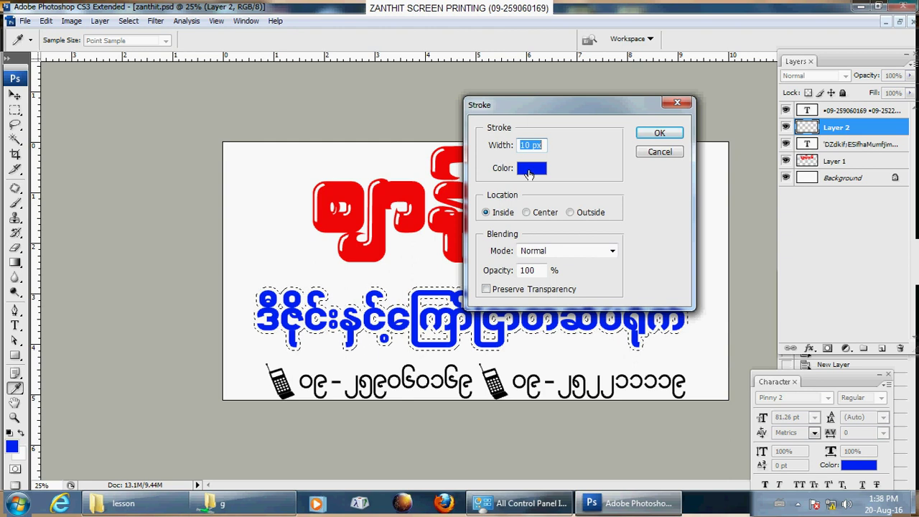
left_click(531, 170)
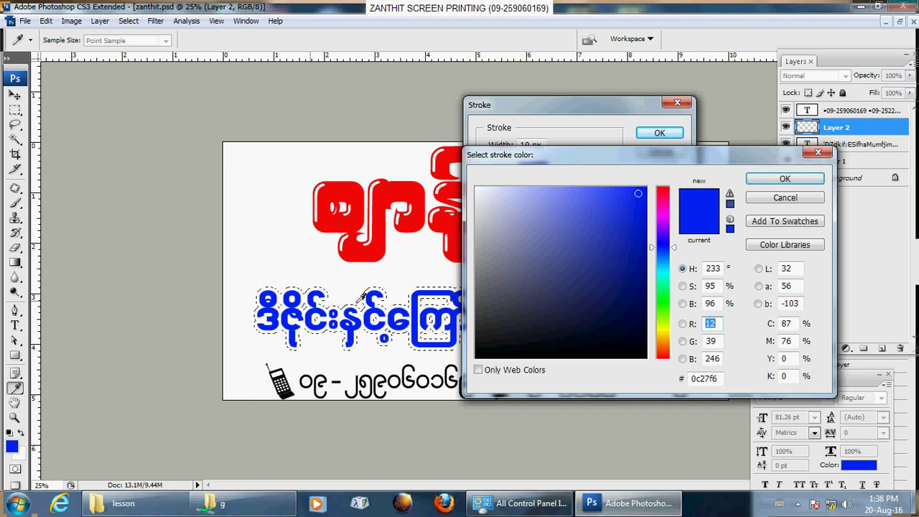
left_click(762, 180)
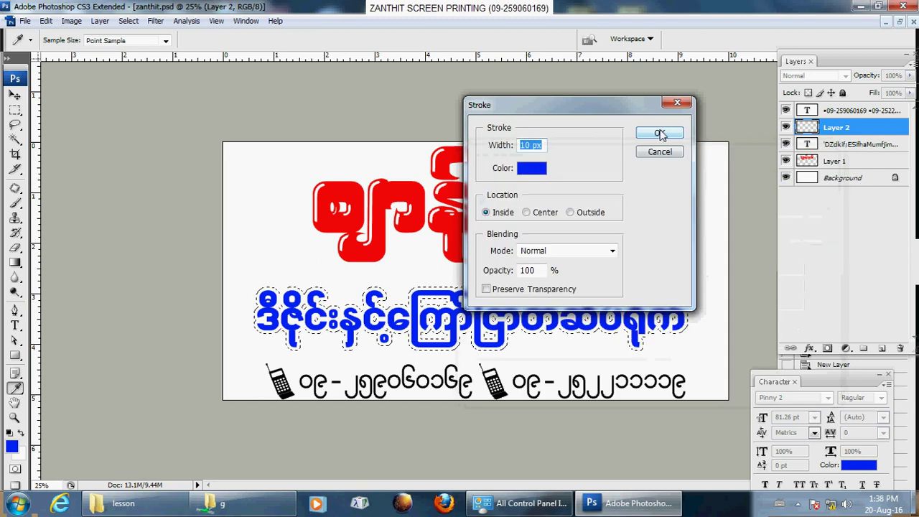
left_click(660, 134)
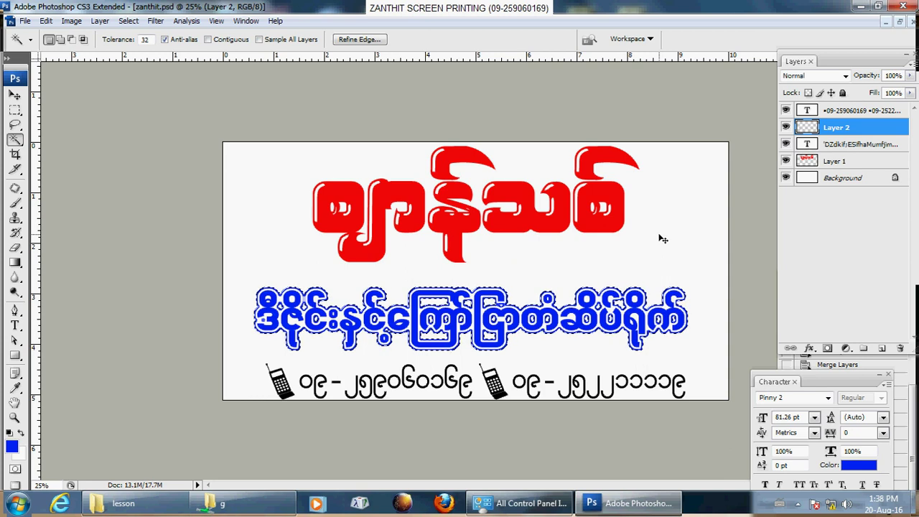
key("ctrl+d")
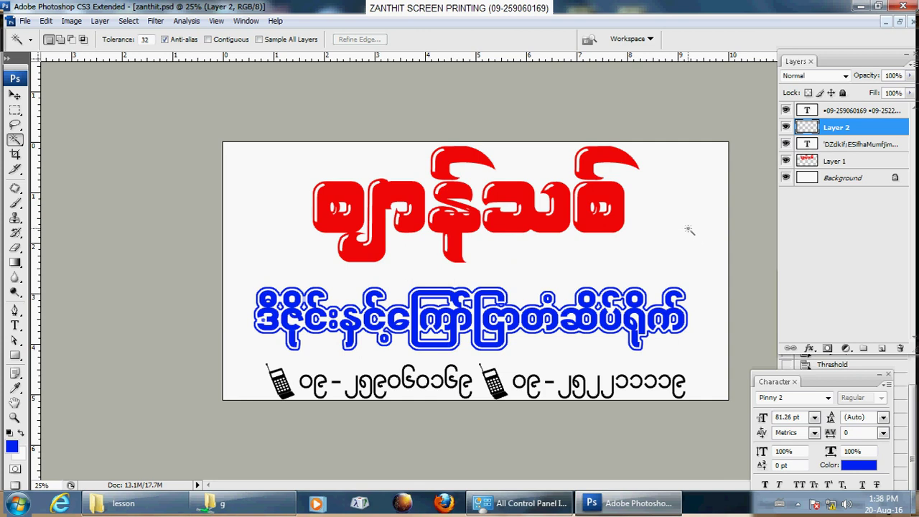
Merge the blue outline layer with the middle line's text layer.
left_click(787, 129)
left_click(787, 129)
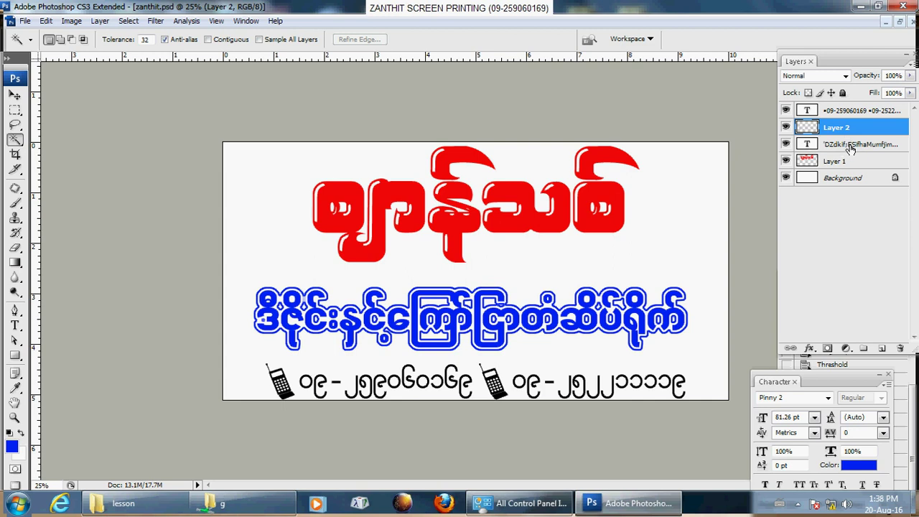
left_click(787, 144)
left_click(786, 144)
left_click(828, 147, "shift")
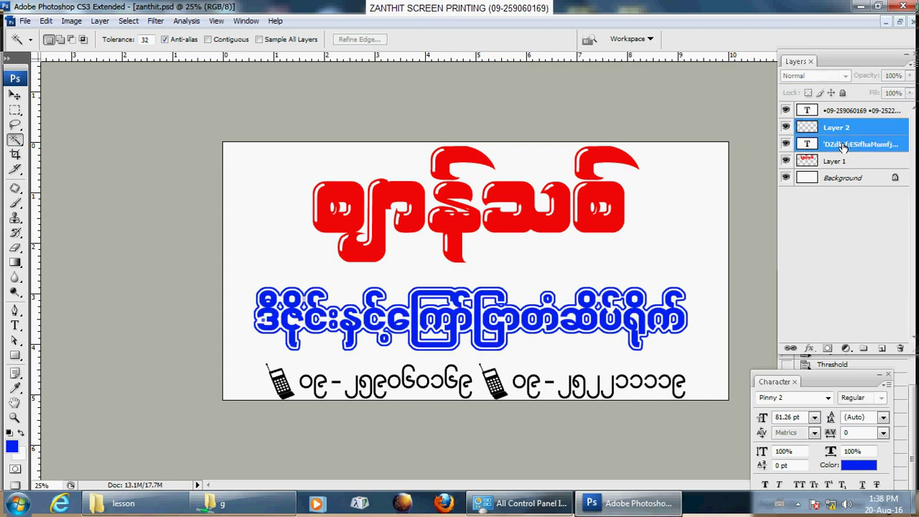
key("ctrl+e")
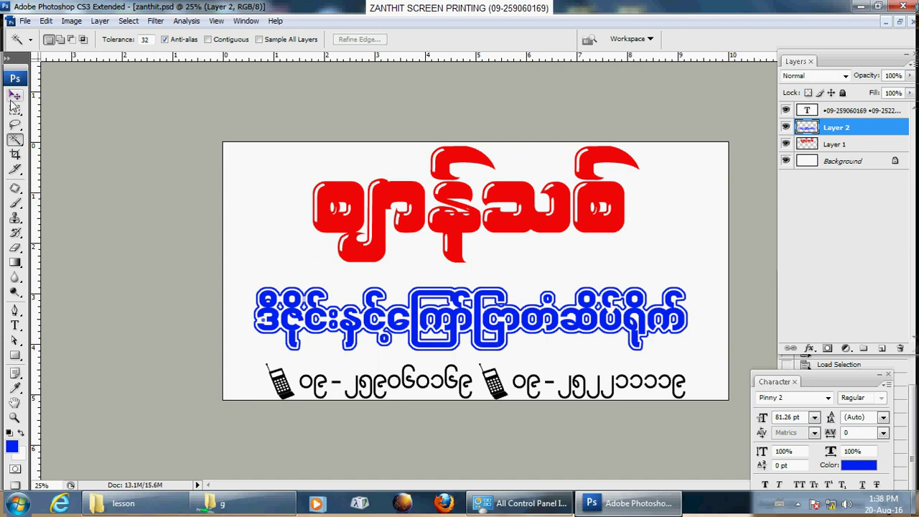
Move the outlined blue line slightly up towards the title and shift the phone-number line up beneath it.
left_click(15, 96)
left_click_drag(489, 325, 489, 312)
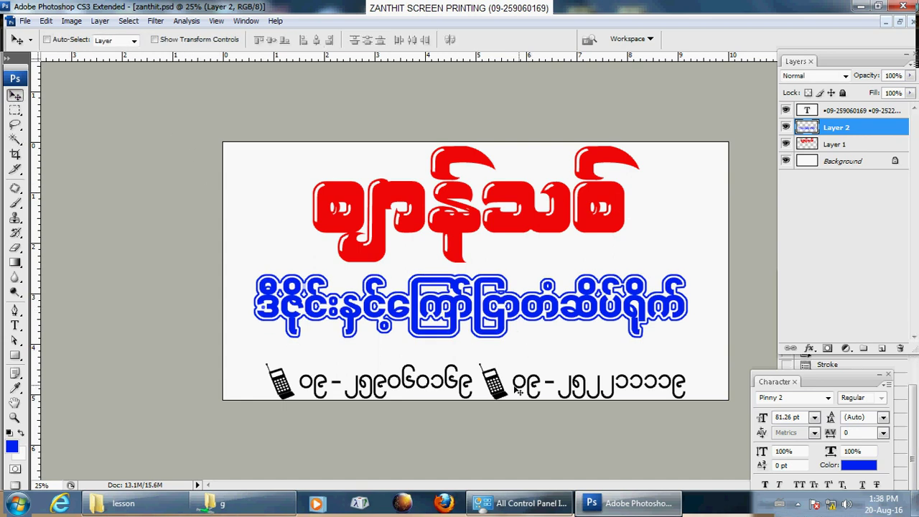
left_click_drag(499, 394, 507, 381)
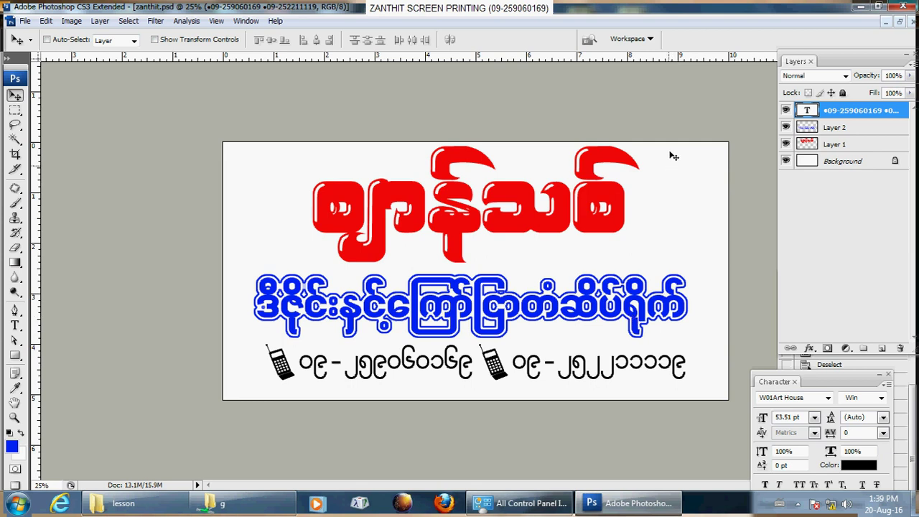
Select the red title's layer and save the document.
left_click(862, 144)
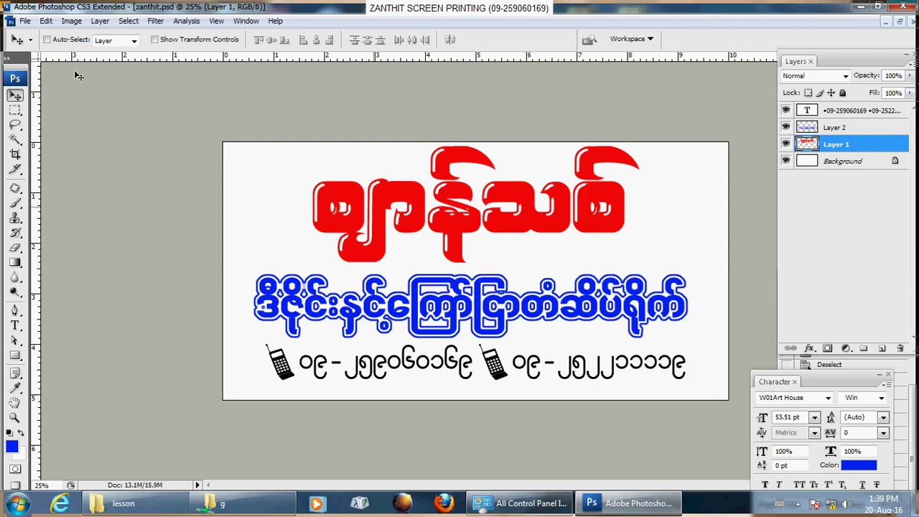
left_click(25, 21)
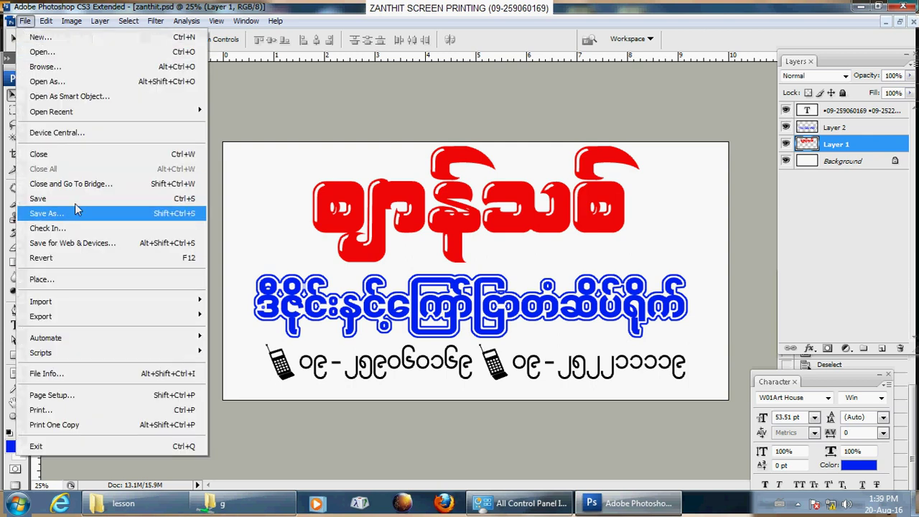
left_click(44, 199)
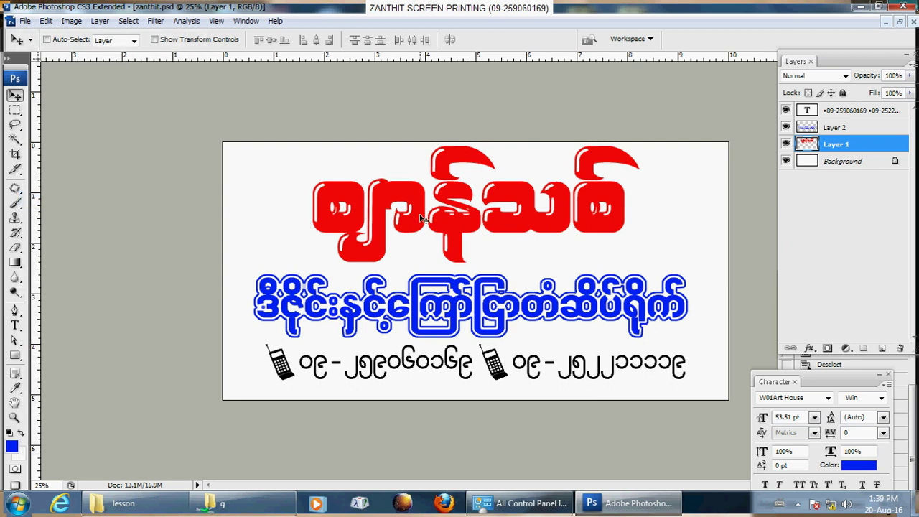
Duplicate the document and save the duplicate as zanthit copy.psd in Photoshop format in My Documents.
left_click(25, 21)
mouse_move(74, 24)
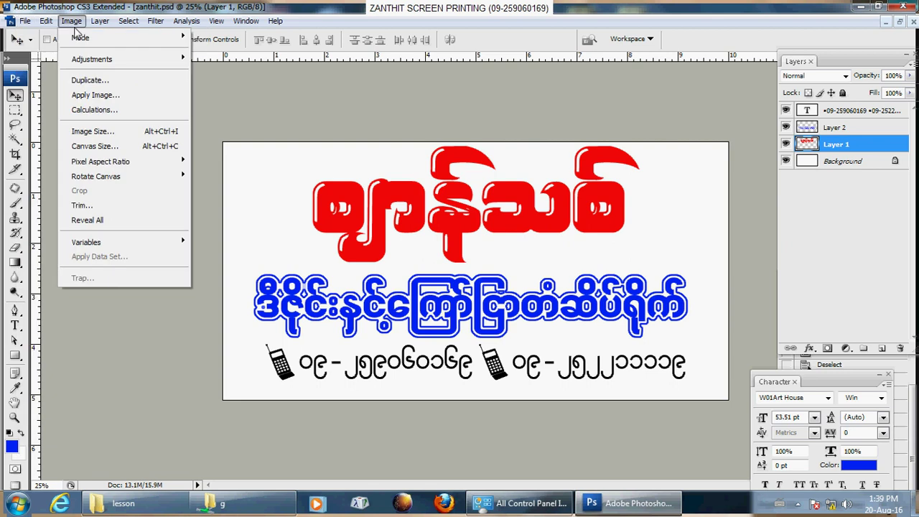
left_click(89, 80)
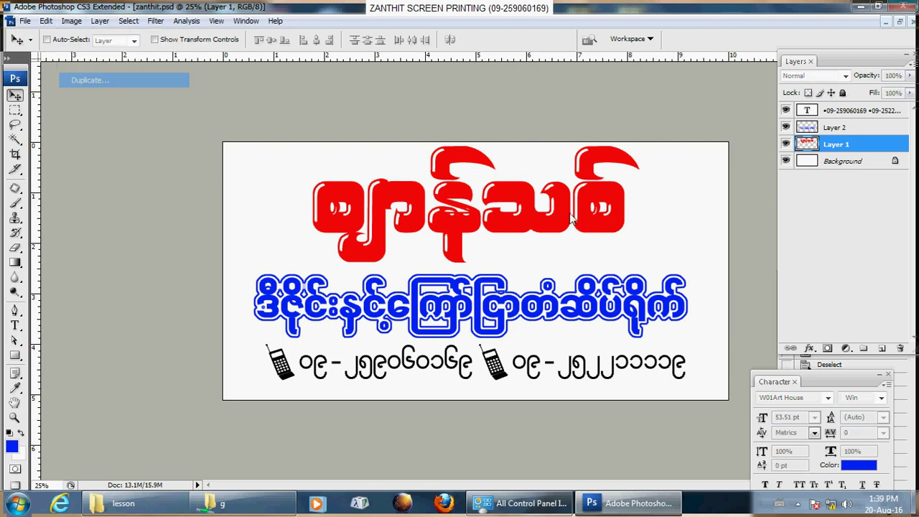
left_click(580, 165)
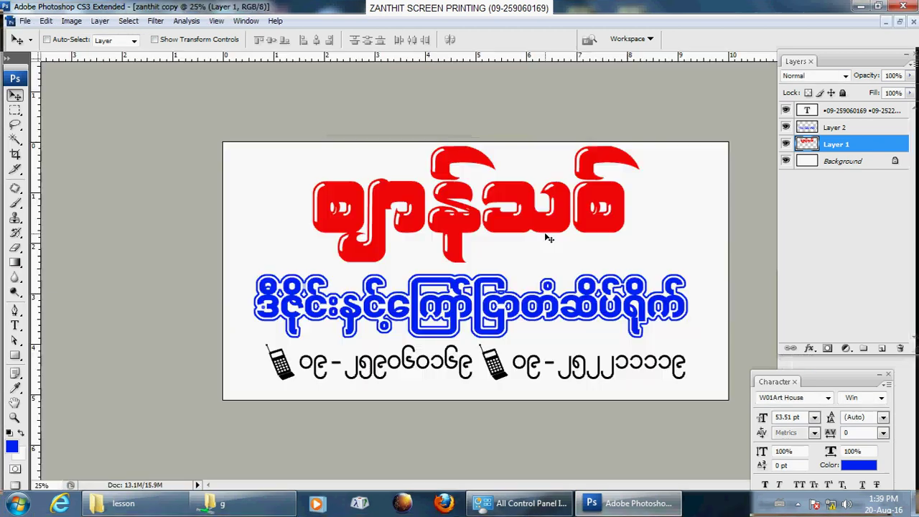
left_click(25, 21)
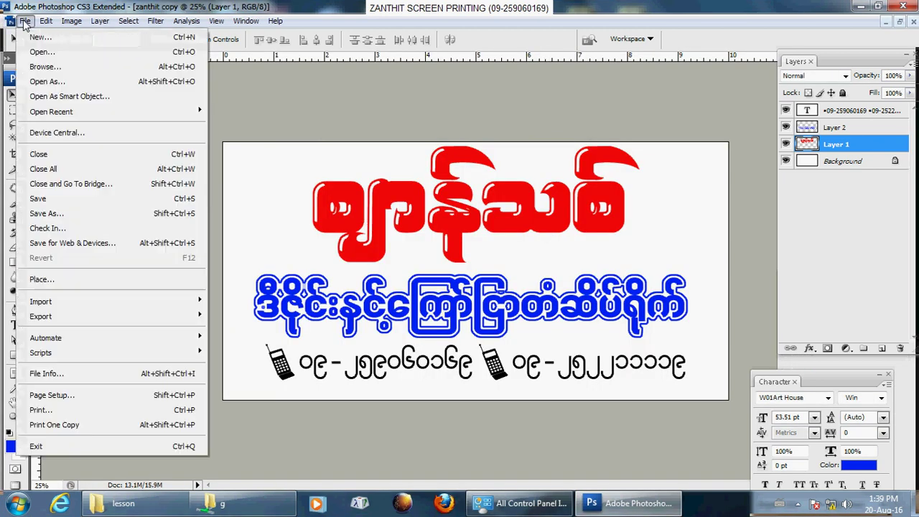
left_click(64, 205)
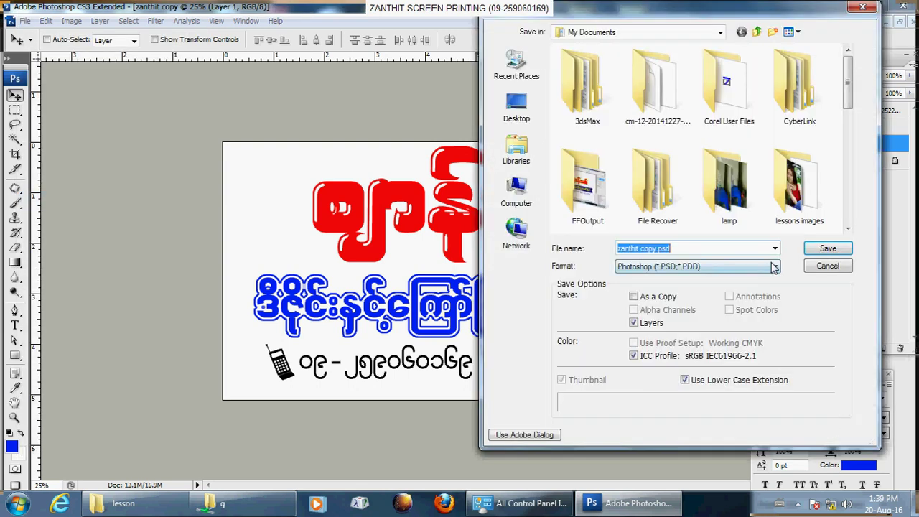
left_click(828, 249)
left_click(610, 163)
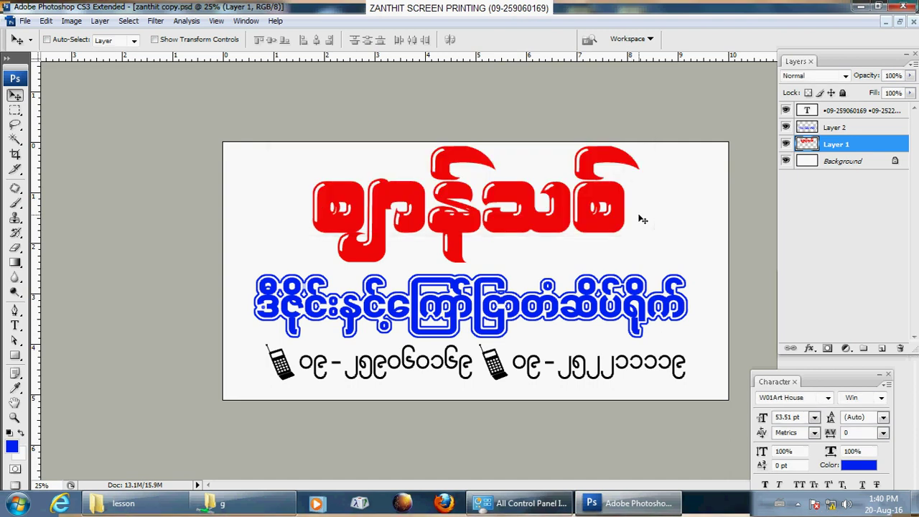
Merge all layers of the duplicate, from the phone-number text down to Background, into one.
left_click(877, 115)
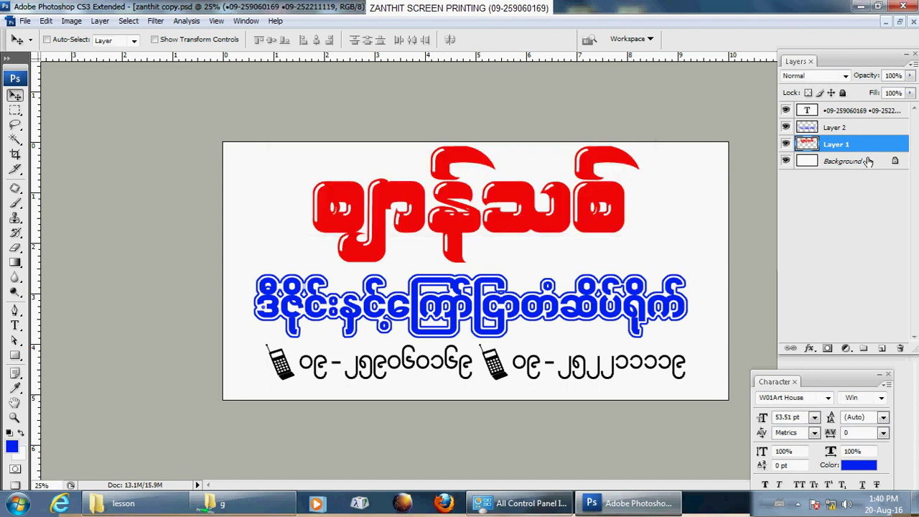
left_click(867, 162, "shift")
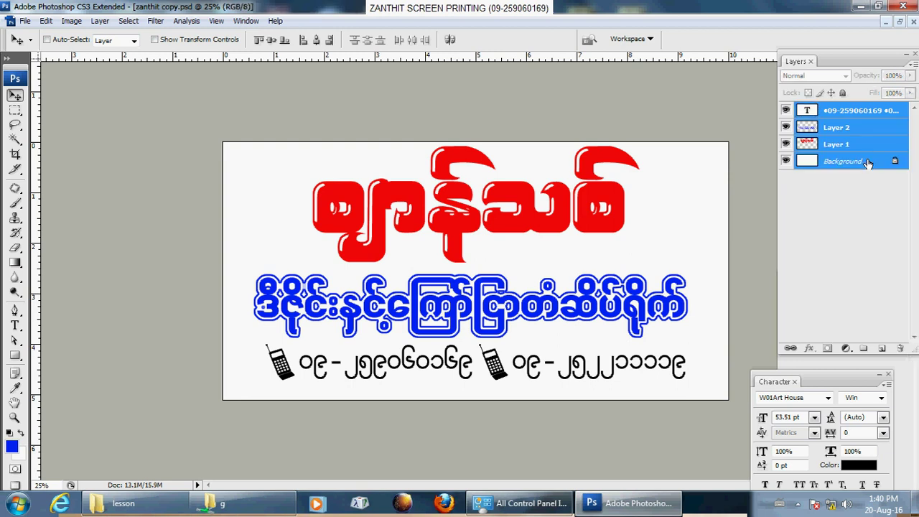
key("ctrl+e")
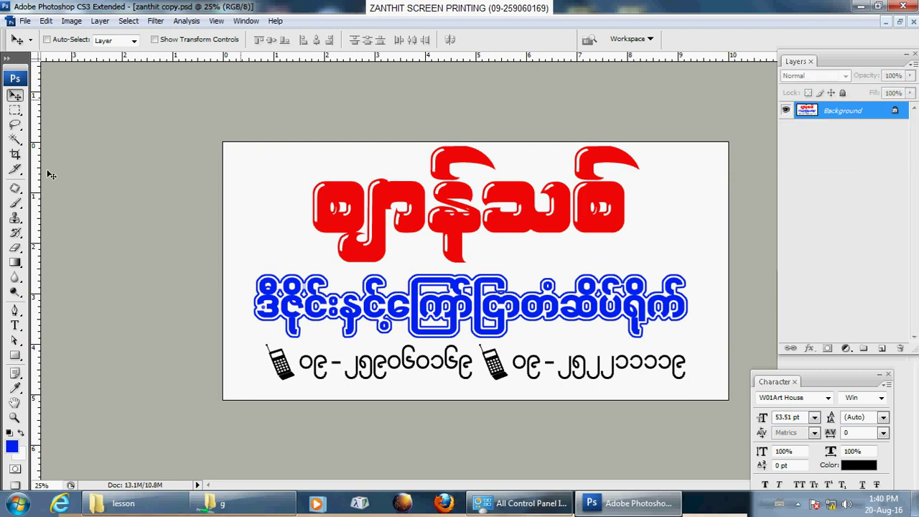
Select the red title areas with the Magic Wand, sampling all layers, and put them on their own new layer.
left_click(15, 139)
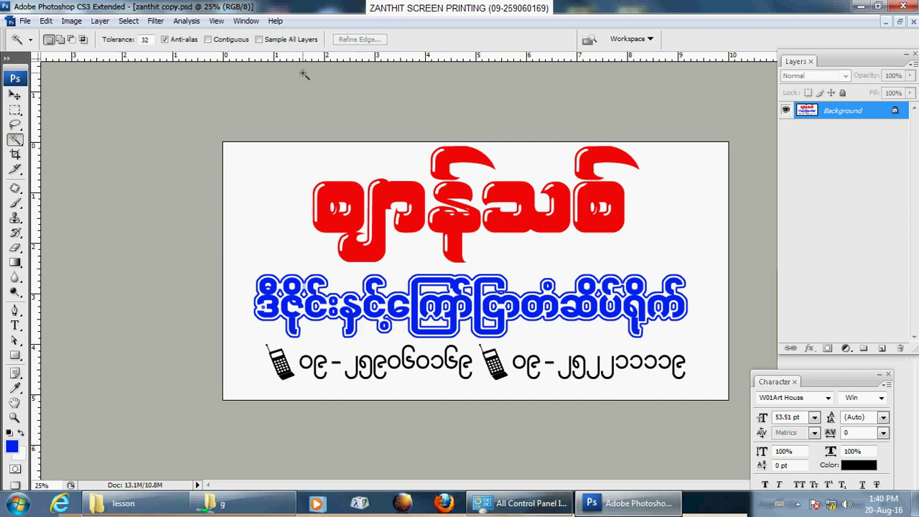
left_click(269, 41)
left_click(404, 196)
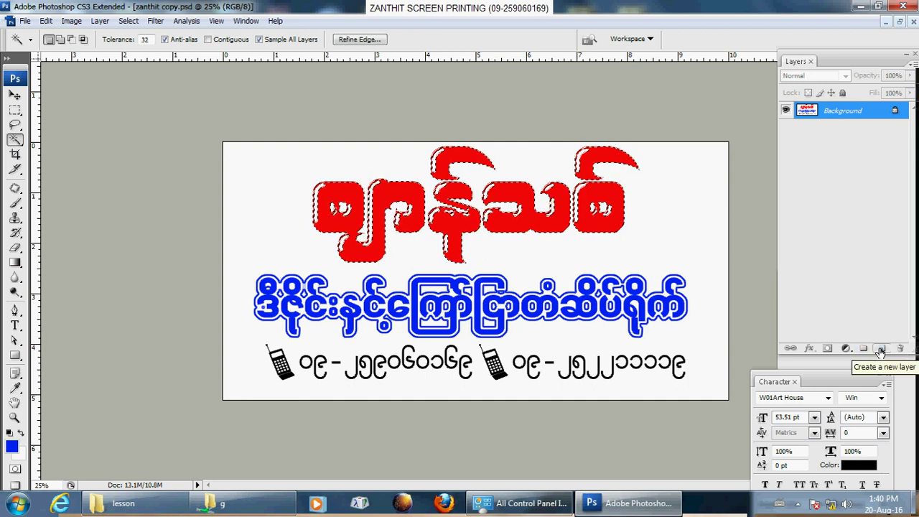
key("ctrl+j")
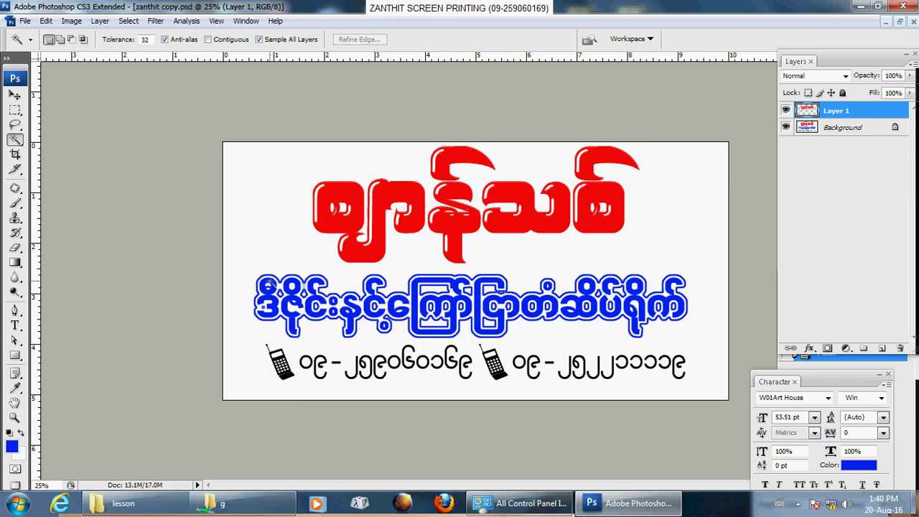
Select the blue line and the black phone-number line in turn with the Magic Wand, putting each on its own new layer.
left_click(267, 285)
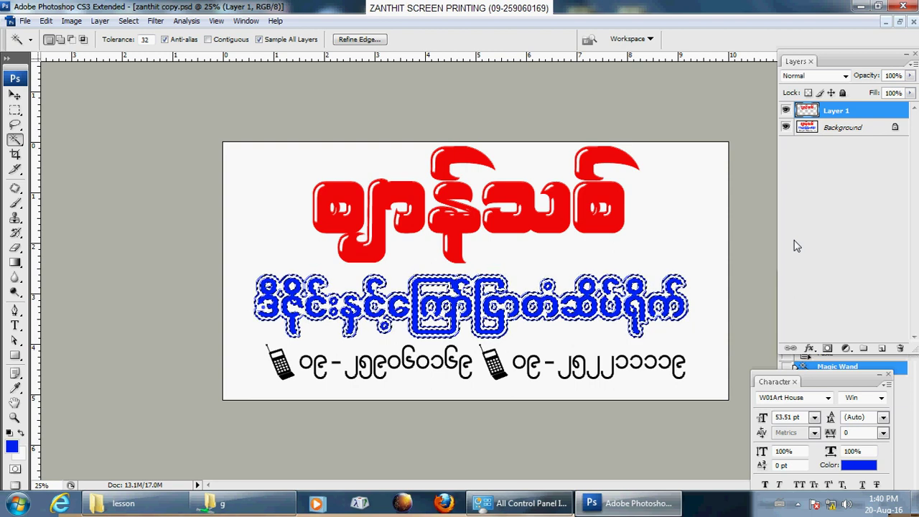
key("ctrl+j")
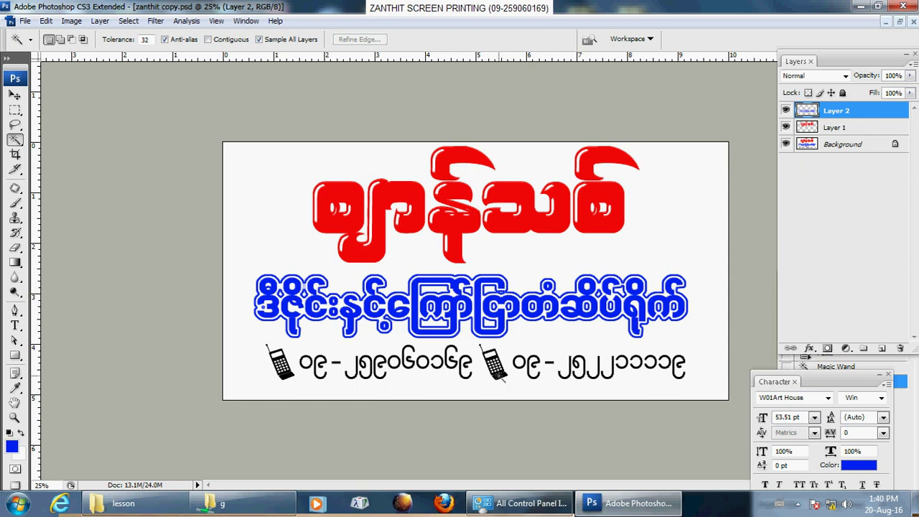
left_click(508, 362)
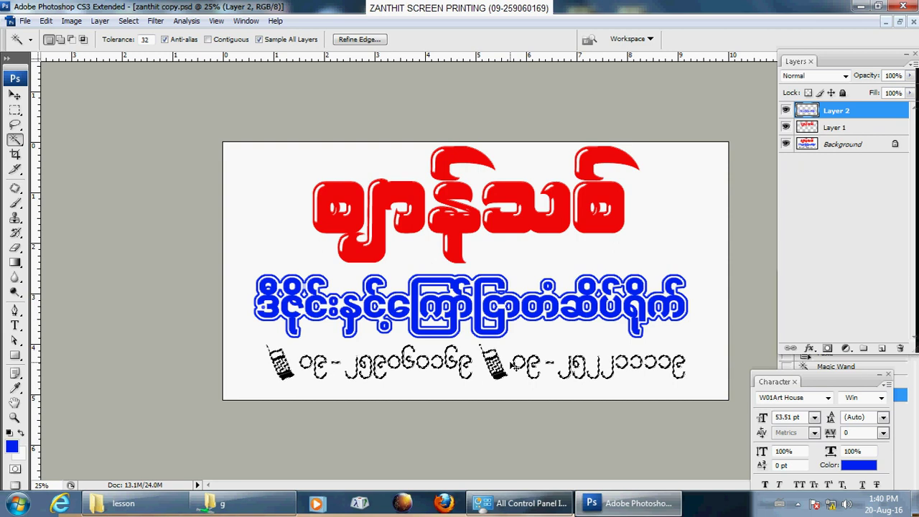
key("ctrl+j")
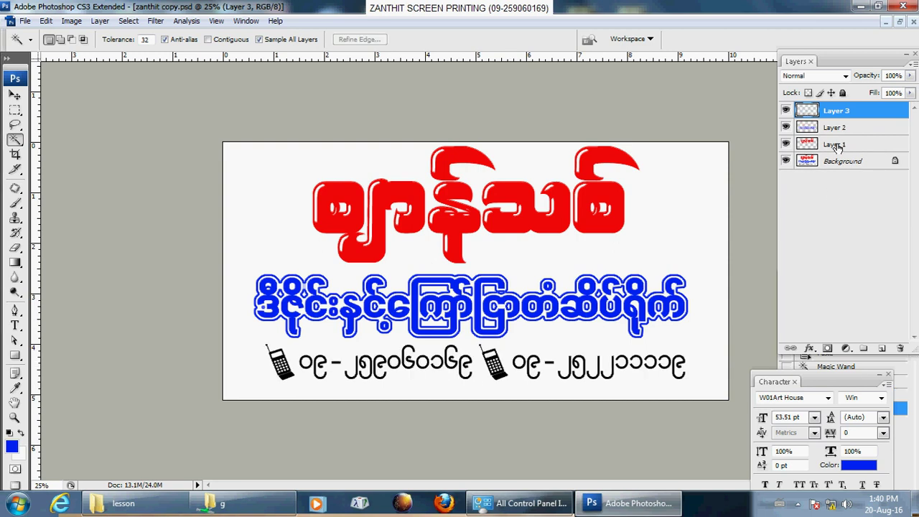
Fill the Background layer with white, then hide and show Layer 2 and Layer 3 to check the colour separation.
left_click(836, 147)
left_click(786, 129)
left_click(786, 129)
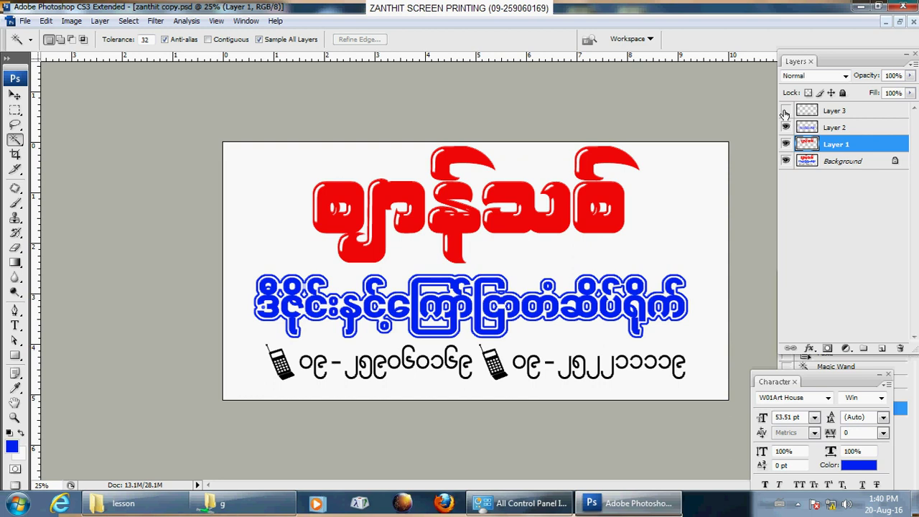
left_click(834, 164)
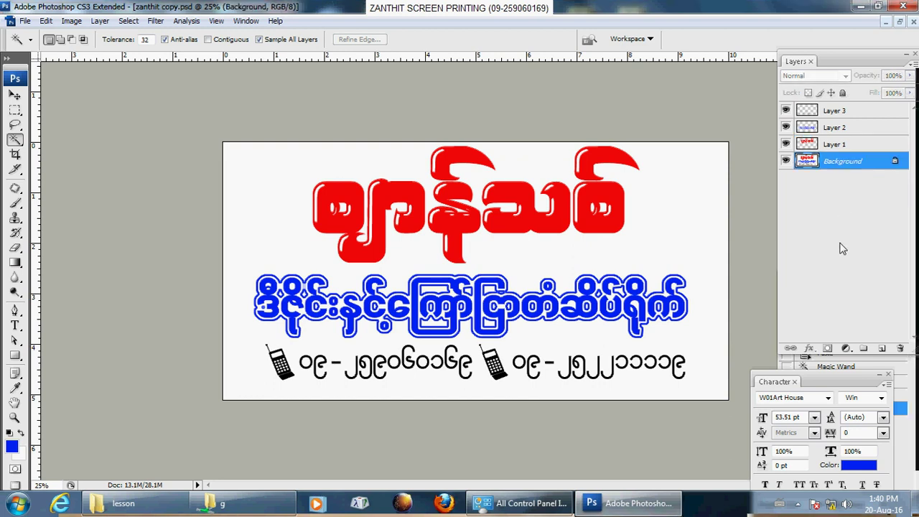
key("ctrl+BackSpace")
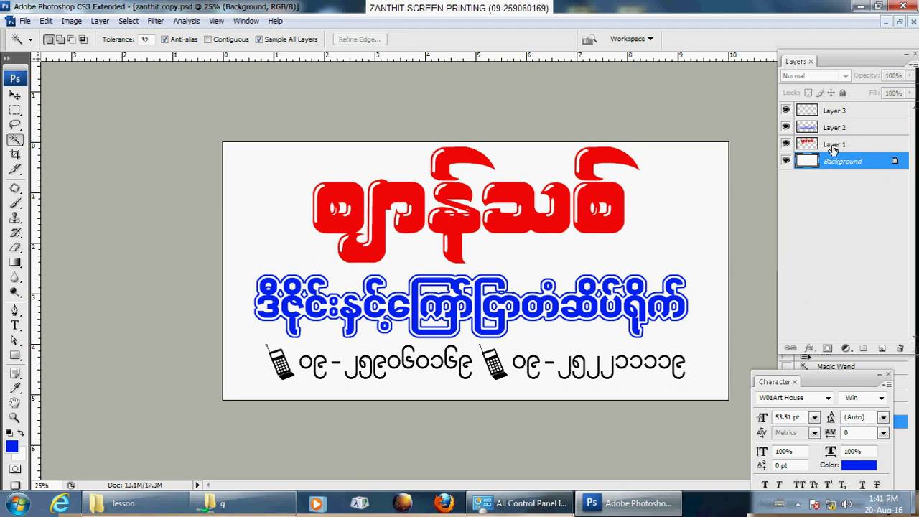
left_click(798, 141)
left_click(786, 127)
left_click(786, 127)
left_click(786, 111)
left_click(786, 111)
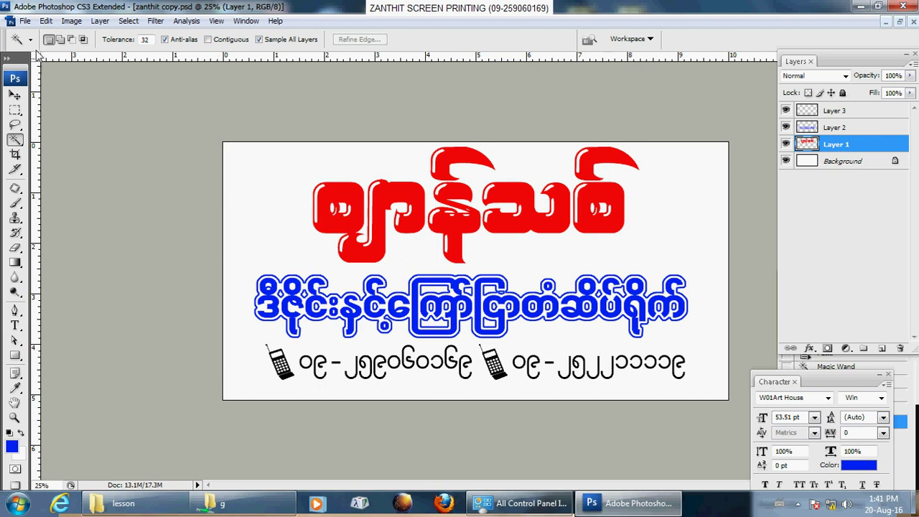
Create a new document from the International Paper preset, size A4, 300 pixels/inch, RGB Color, with white background contents.
left_click(25, 22)
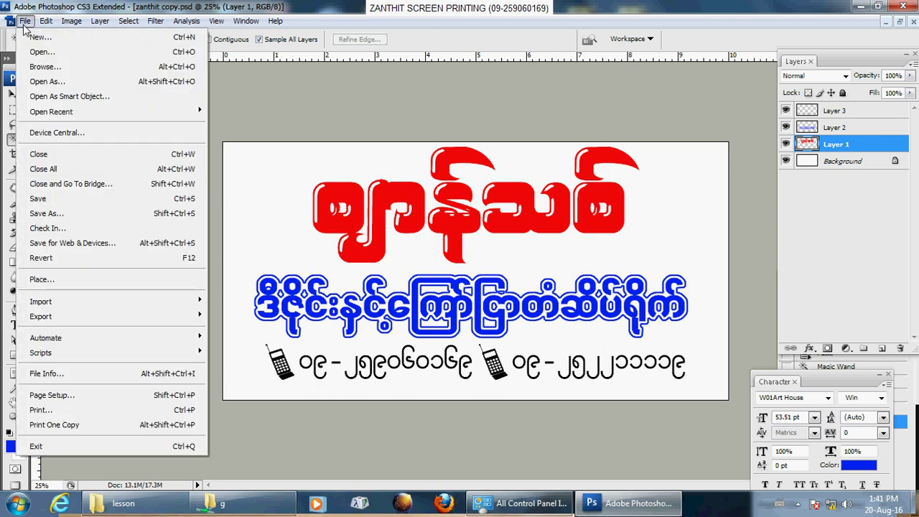
left_click(51, 38)
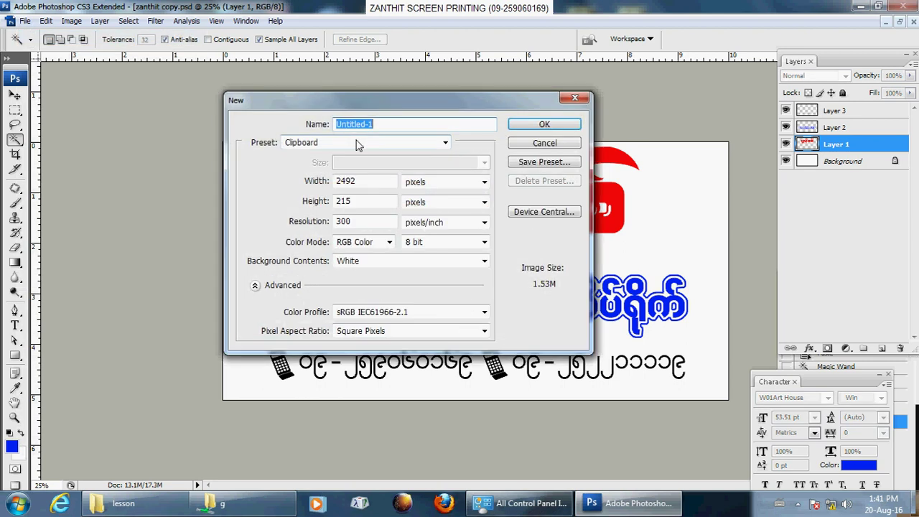
left_click(357, 143)
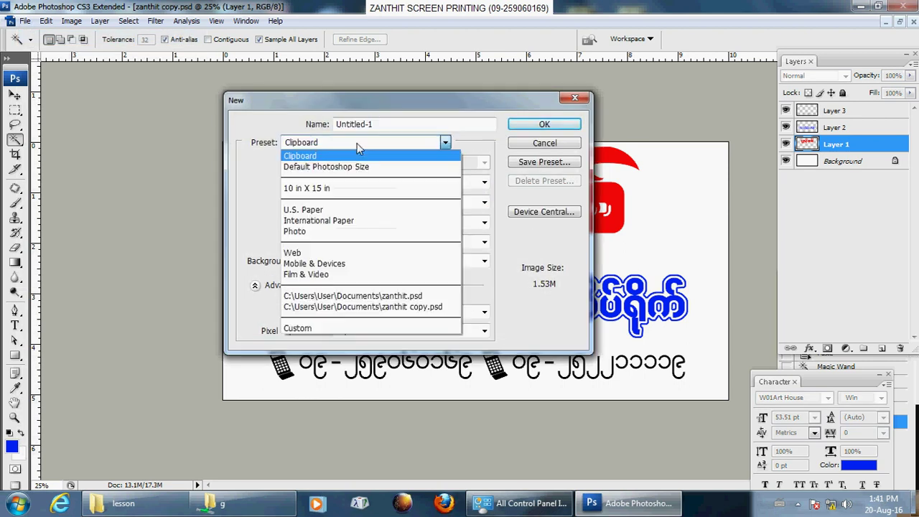
left_click(346, 221)
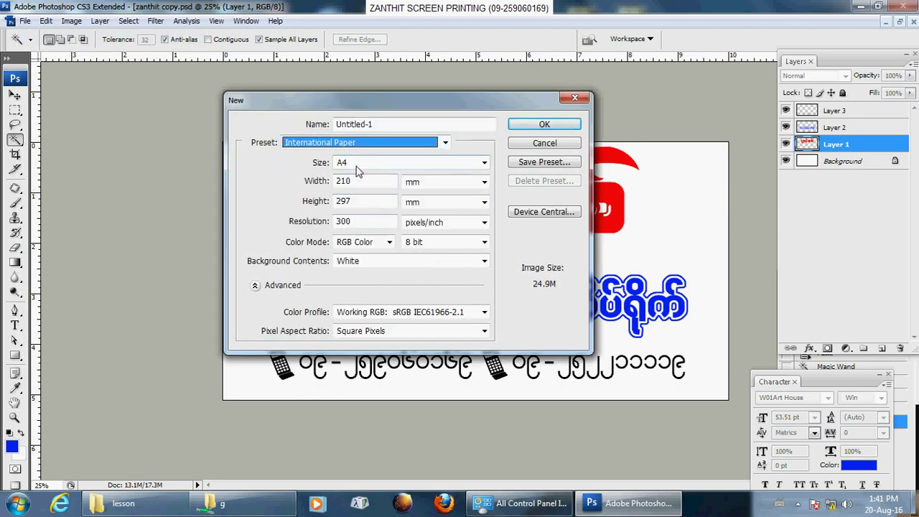
left_click(545, 126)
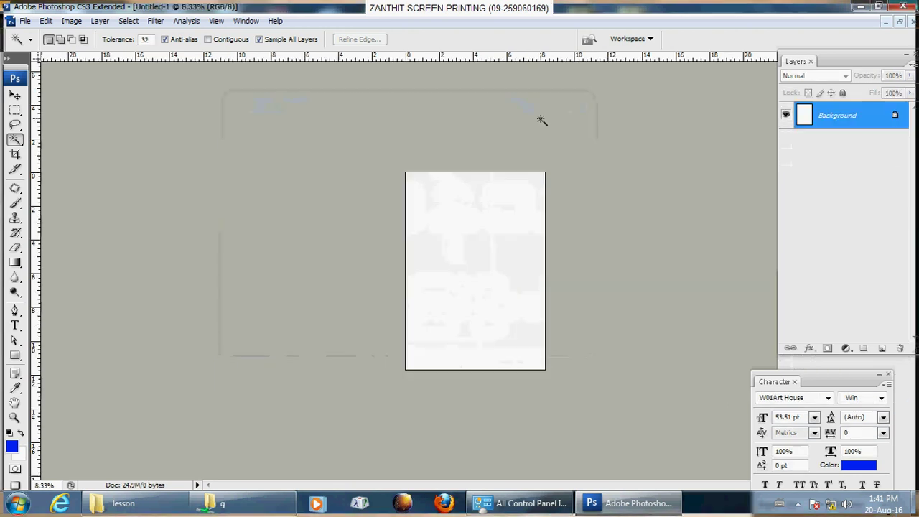
Arrange the document windows side by side and copy Layer 1, Layer 2 and Layer 3 from zanthit copy.psd into the A4 document.
left_click(900, 23)
left_click_drag(136, 86, 589, 183)
left_click(14, 97)
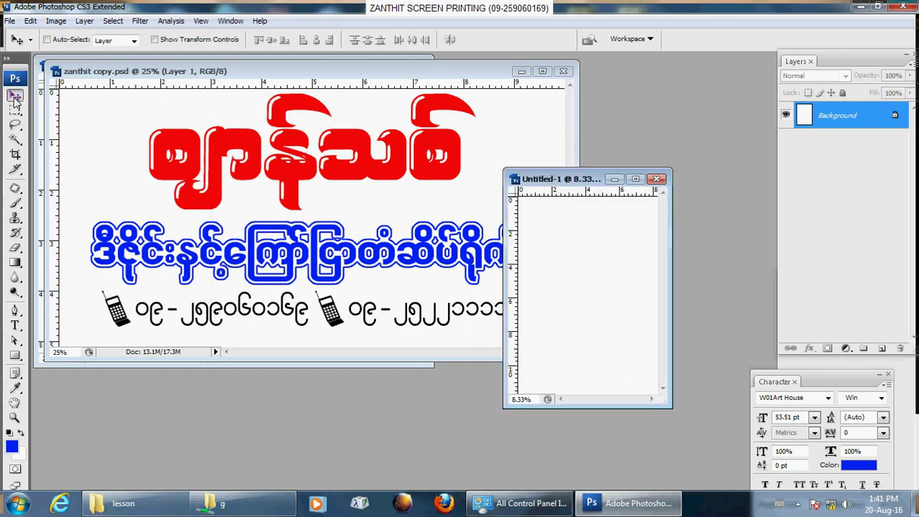
left_click_drag(388, 75, 251, 86)
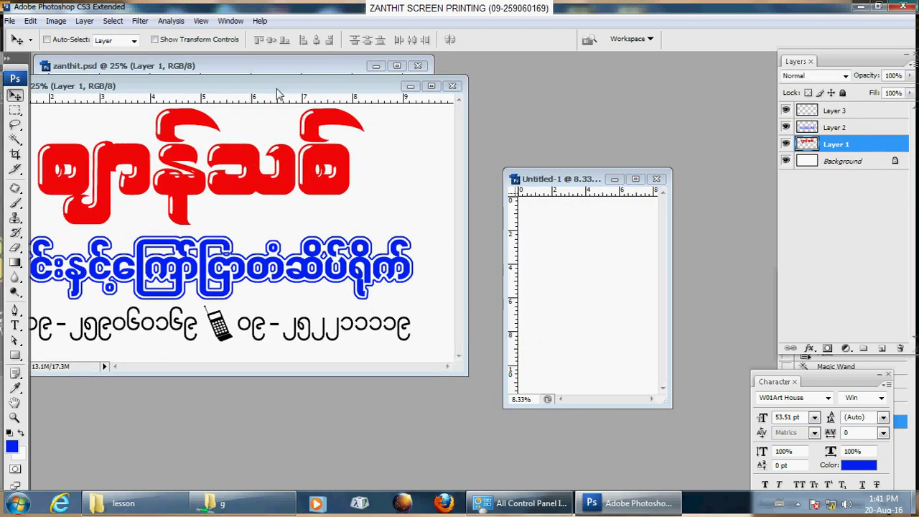
left_click_drag(352, 86, 368, 92)
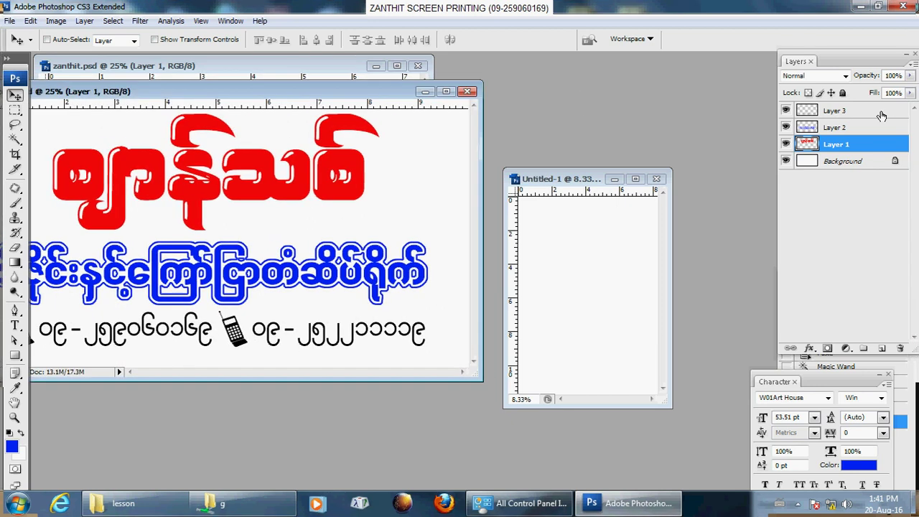
left_click(882, 114, "shift")
left_click_drag(322, 268, 576, 312)
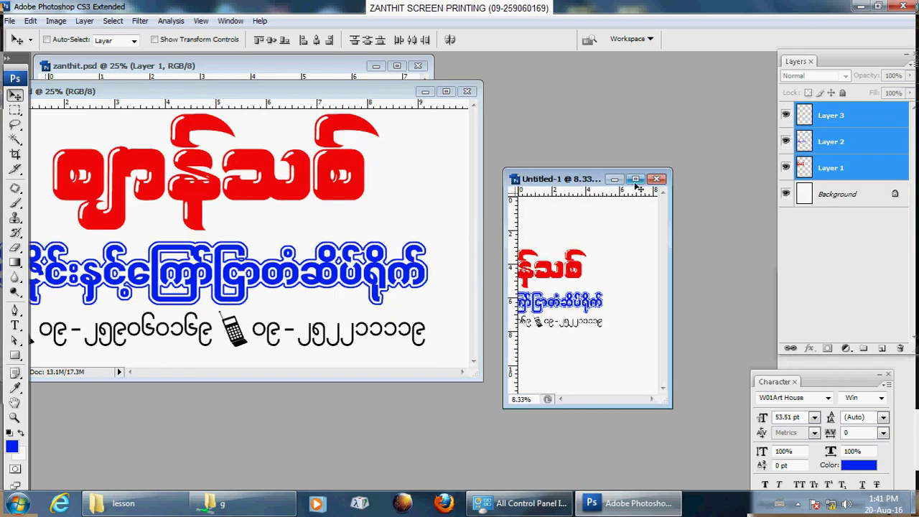
Position the three artwork layers on the A4 page and rotate them together by -90°, placing them near the upper middle.
left_click(636, 179)
left_click_drag(474, 281, 516, 306)
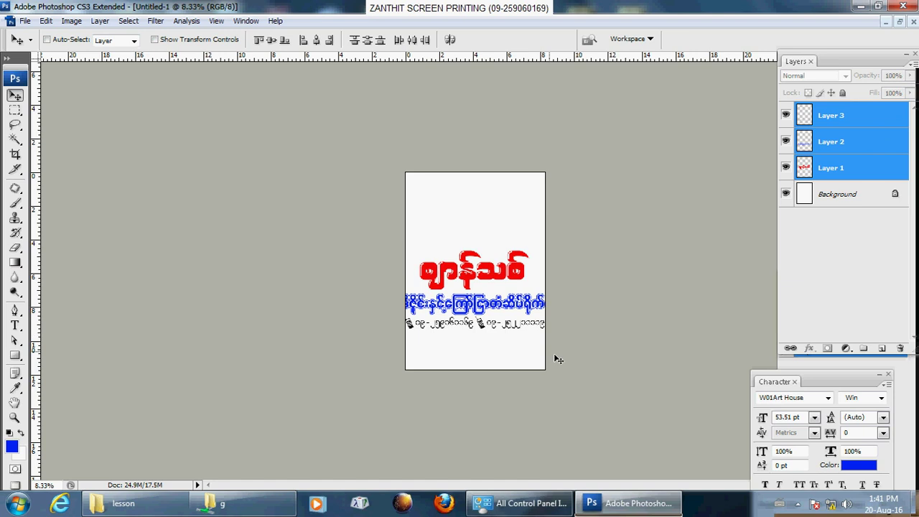
key("ctrl+t")
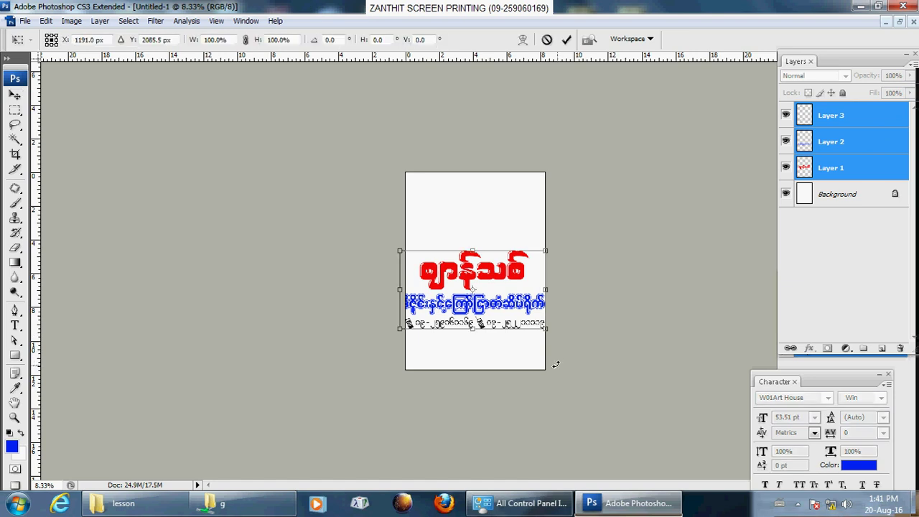
left_click_drag(562, 333, 522, 226)
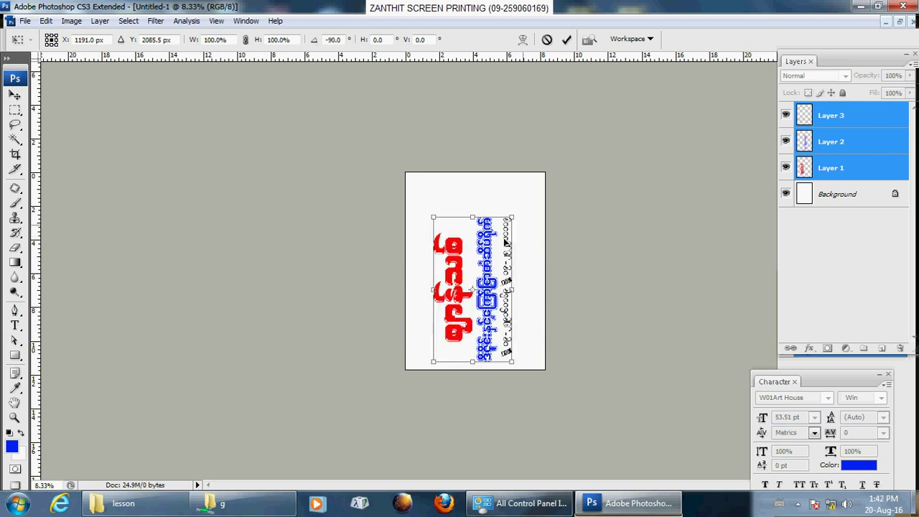
left_click_drag(485, 253, 475, 230)
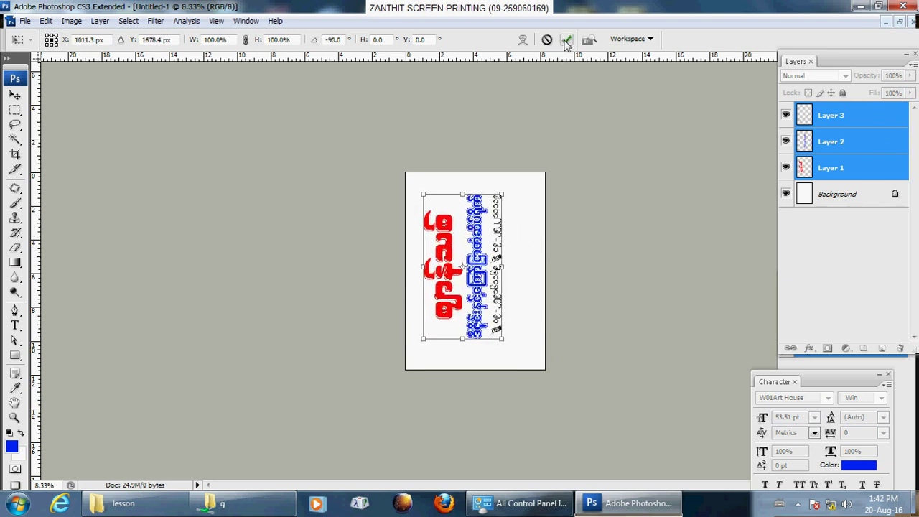
left_click(566, 40)
Space the rotated red title, blue line and black phone-number line apart across the A4 page.
key("ctrl+plus")
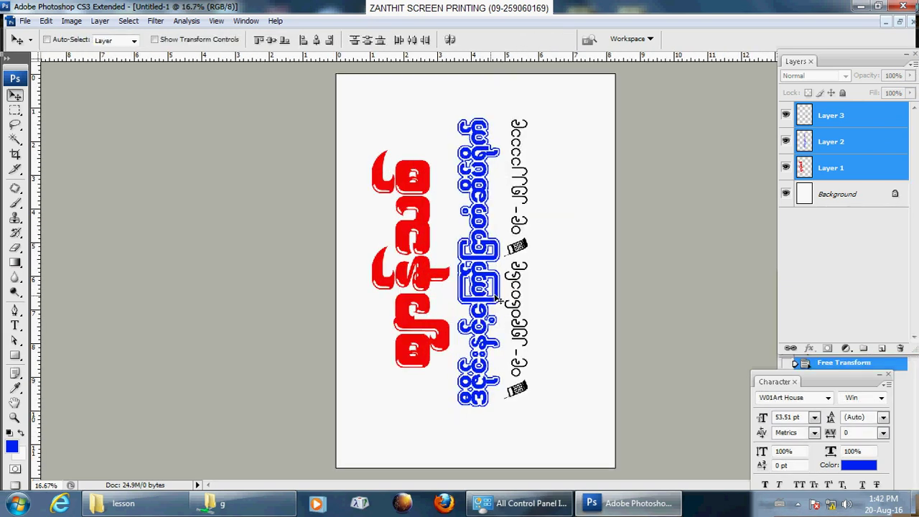
left_click(848, 273)
left_click(831, 115)
left_click_drag(533, 247, 594, 262)
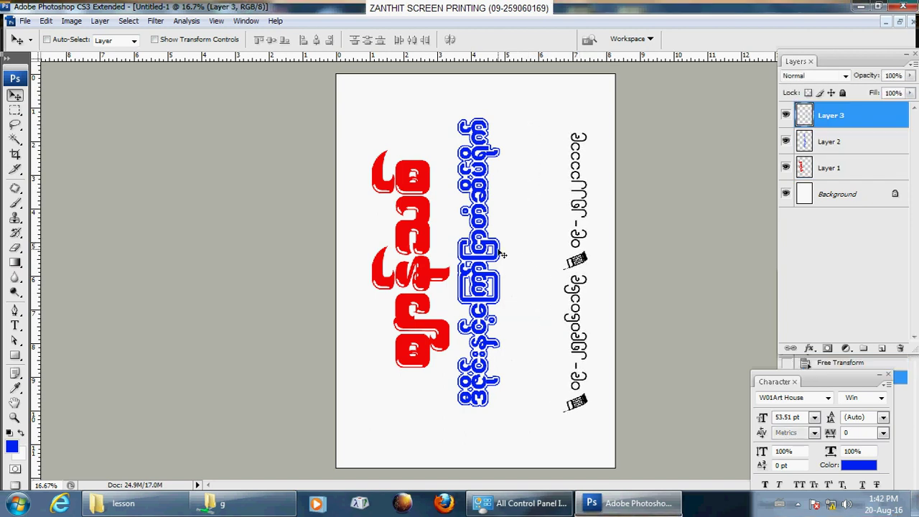
left_click(502, 254, "ctrl")
left_click_drag(503, 254, 518, 280)
left_click(435, 330, "ctrl")
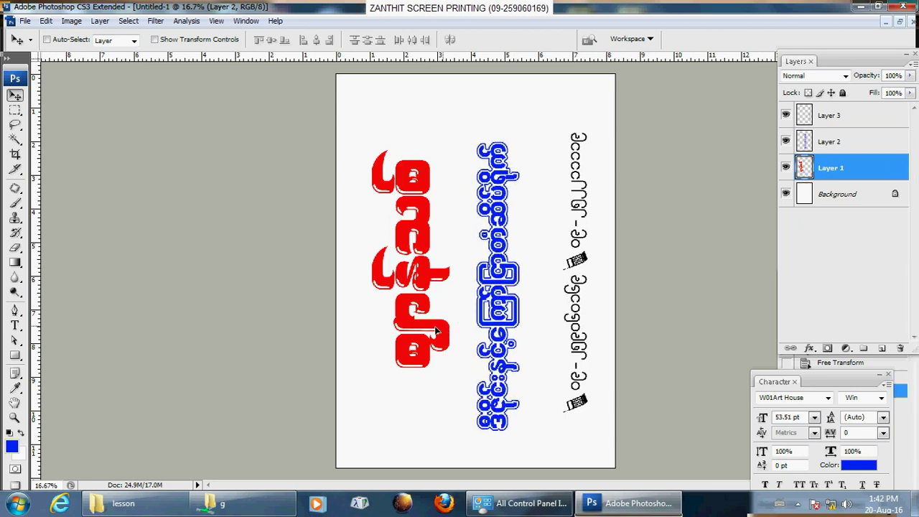
left_click_drag(435, 330, 423, 334)
left_click(506, 288, "ctrl")
left_click_drag(506, 288, 498, 286)
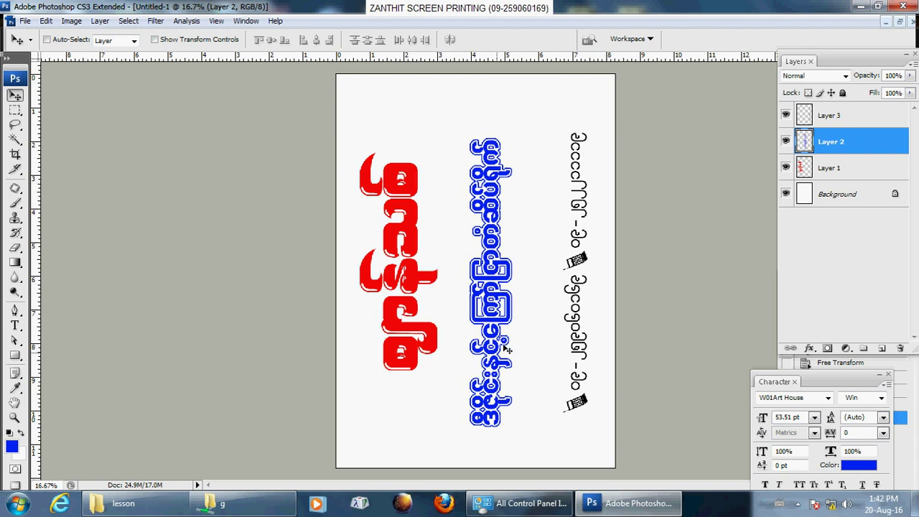
Merge the three colour layers into one and fill its artwork with black, preserving transparency.
left_click(855, 121, "ctrl")
left_click(851, 168, "ctrl")
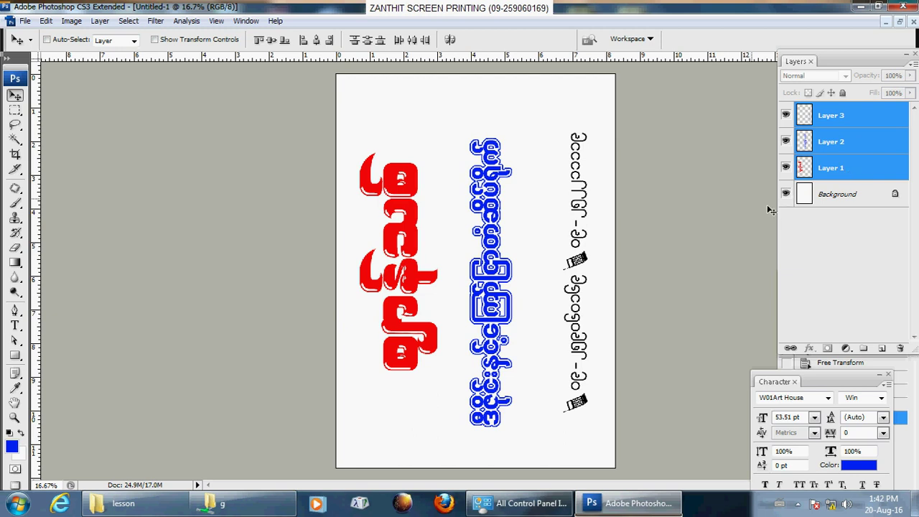
key("ctrl+e")
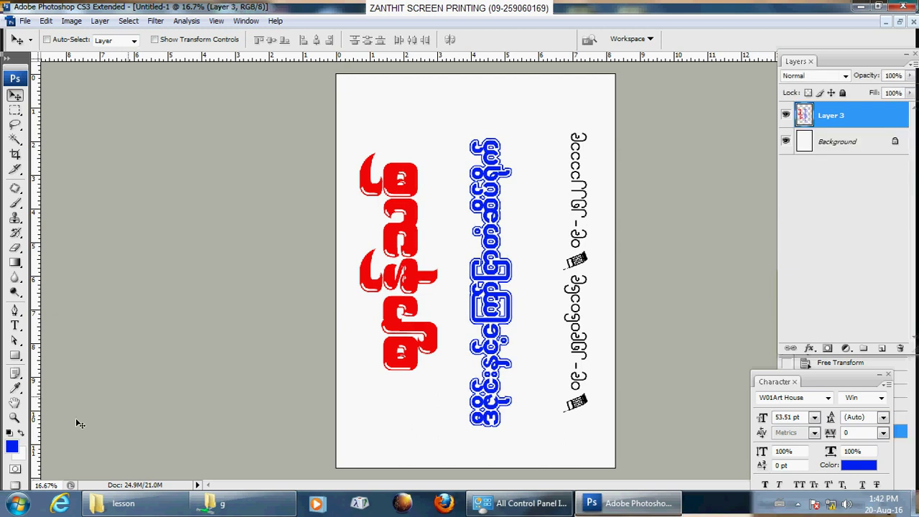
left_click(8, 433)
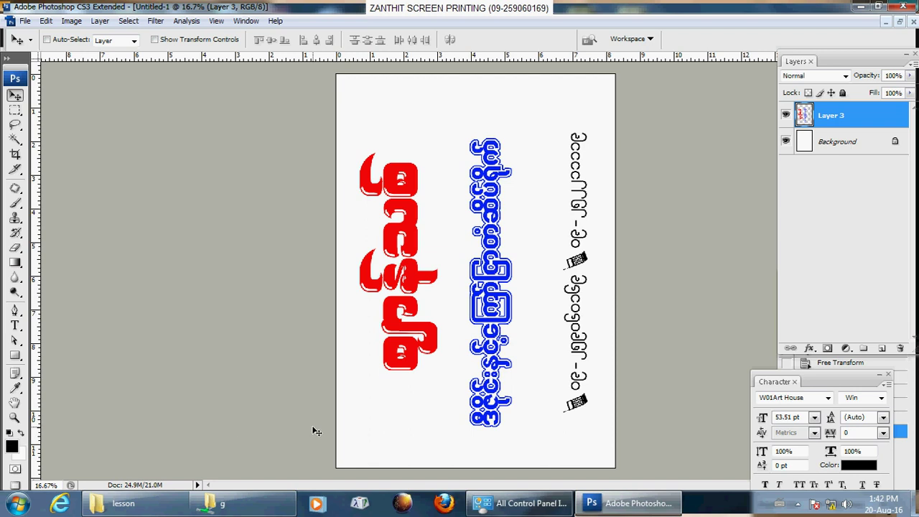
key("alt+shift+BackSpace")
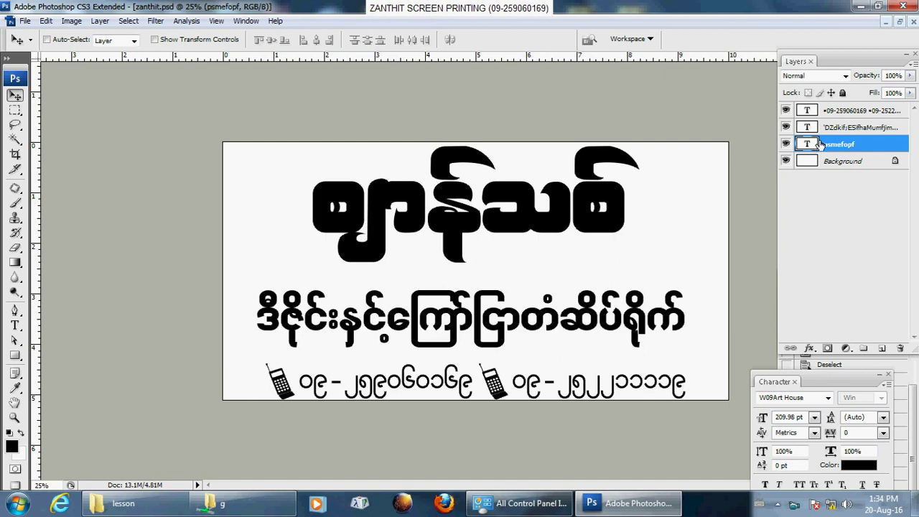
Apply an Inner Bevel to the title text layer in zanthit.psd with depth 205%, size 32 px, angle 144° and altitude 42°.
left_click(786, 128)
left_click(786, 127)
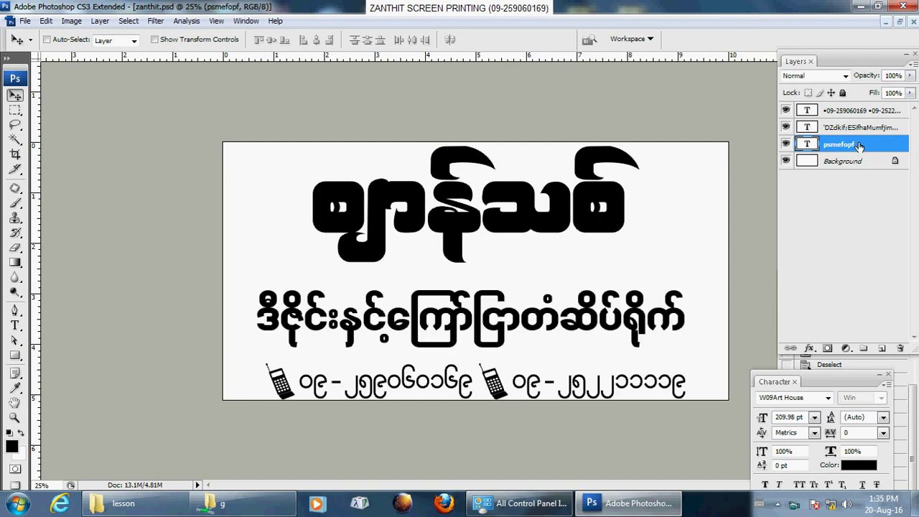
left_click(786, 144)
left_click(786, 144)
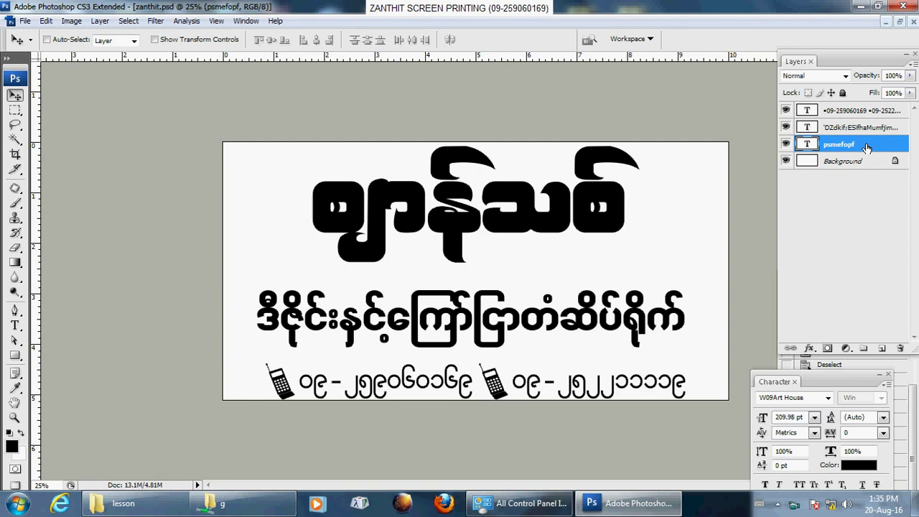
left_click(809, 350)
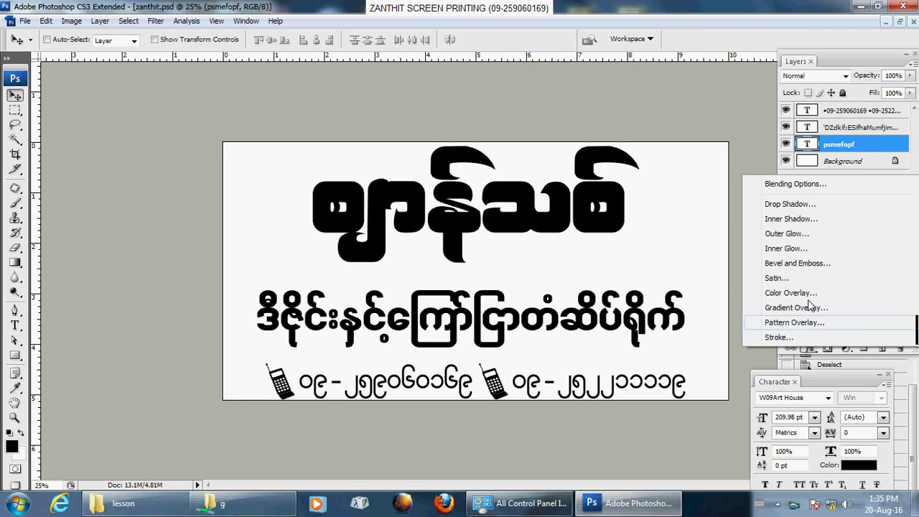
left_click(806, 265)
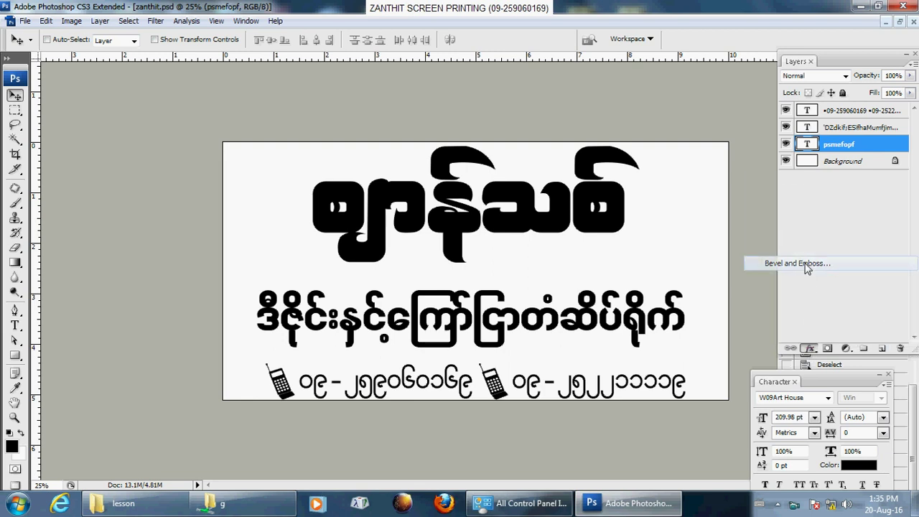
left_click_drag(659, 157, 702, 97)
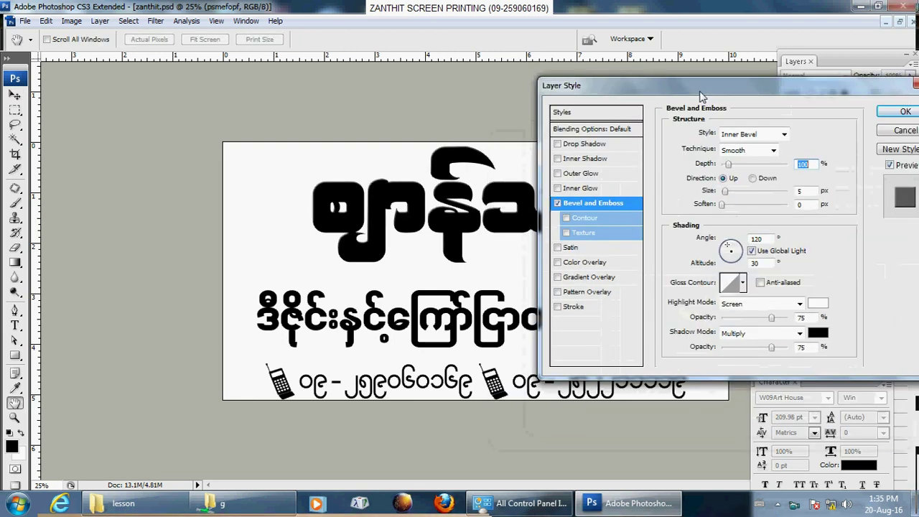
left_click_drag(729, 249, 729, 253)
left_click_drag(729, 165, 734, 194)
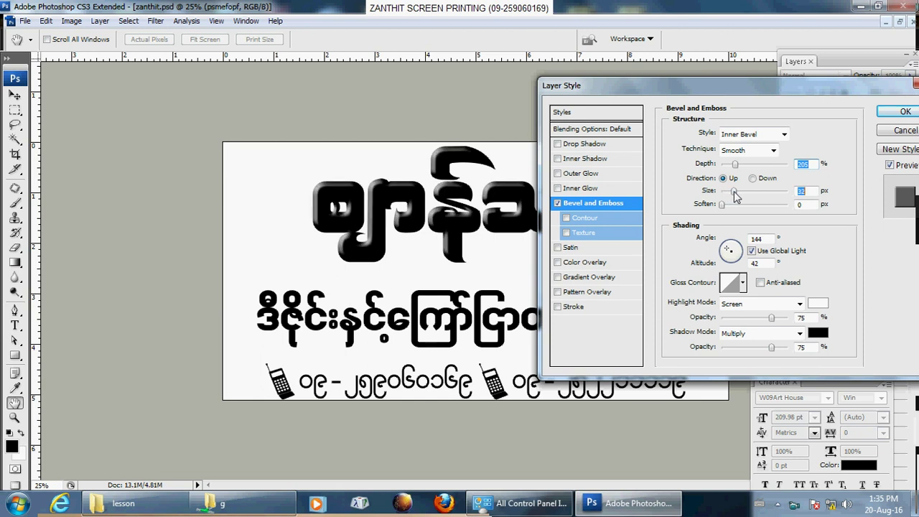
left_click(888, 115)
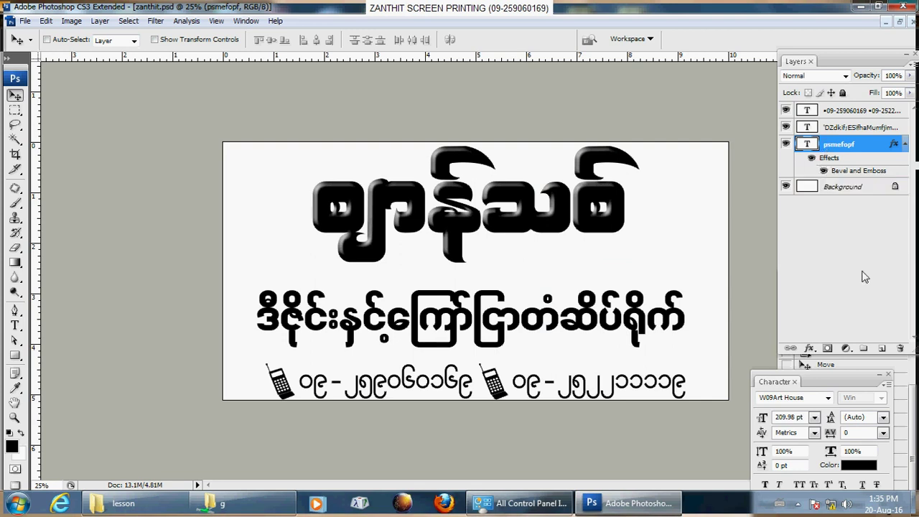
Add an empty layer above the bevelled title and merge it with the title text layer to flatten the effect.
left_click(881, 349)
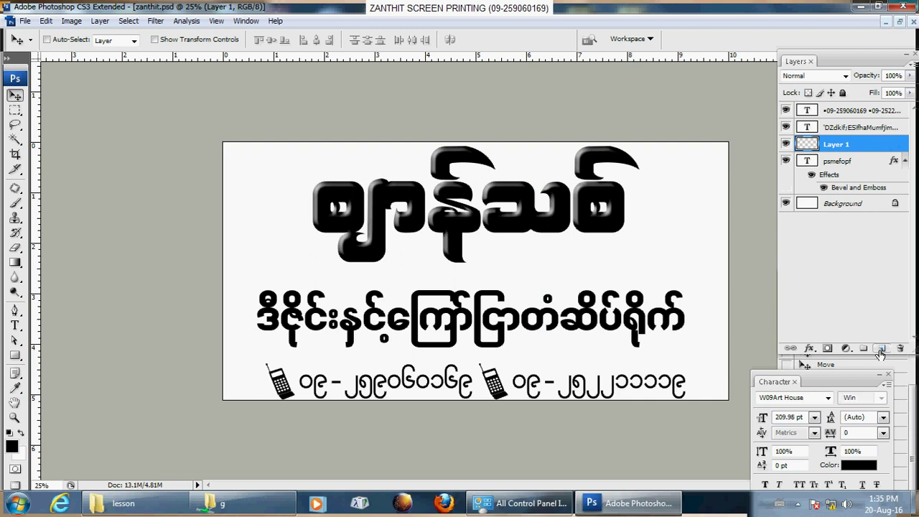
left_click(844, 167, "shift")
key("ctrl+e")
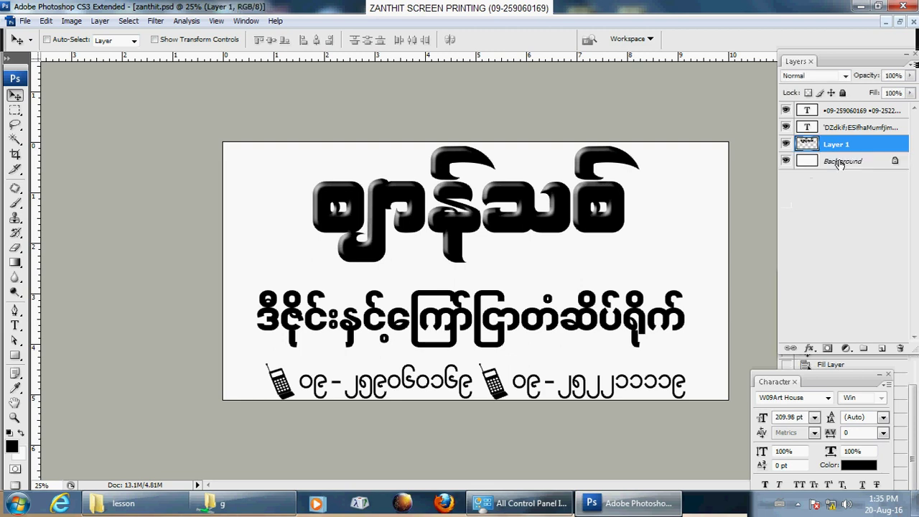
left_click(787, 144)
left_click(787, 144)
Apply a Threshold adjustment at level 95 to the flattened bevelled title on Layer 1.
left_click(72, 21)
mouse_move(87, 67)
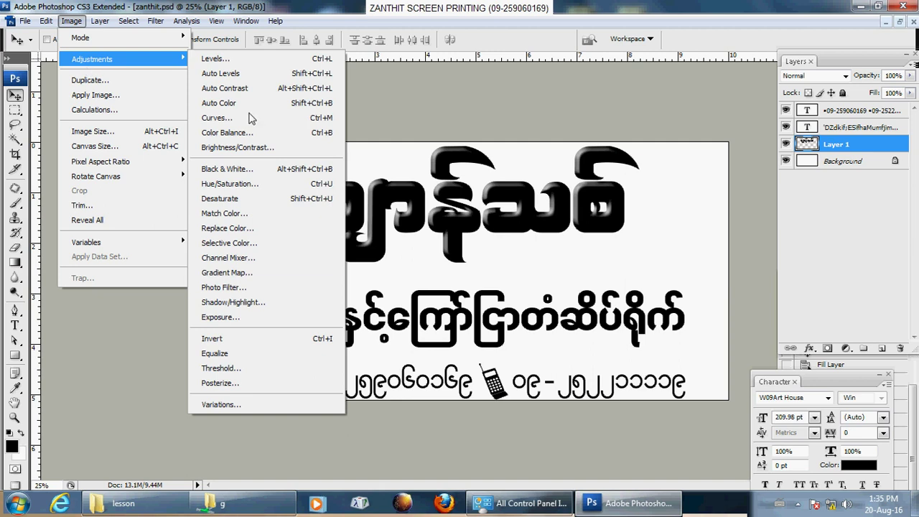
left_click(273, 377)
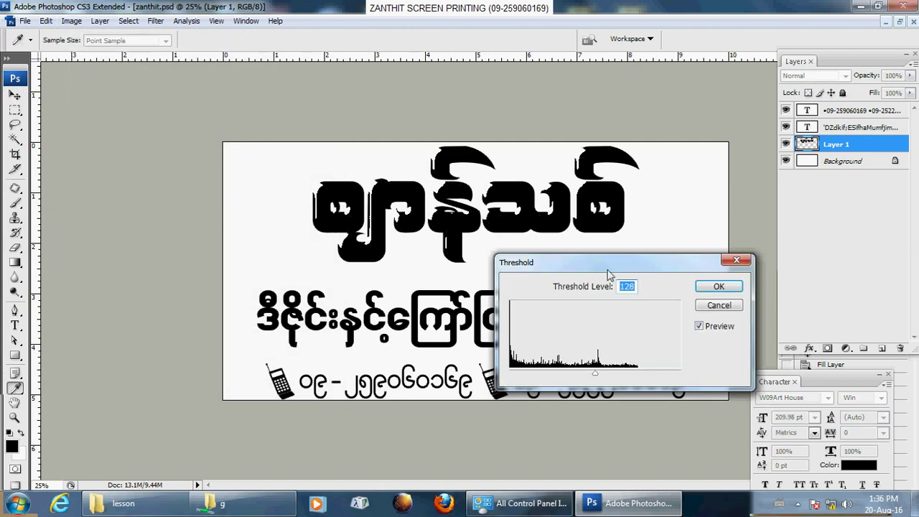
left_click_drag(618, 269, 671, 244)
left_click_drag(648, 352, 626, 352)
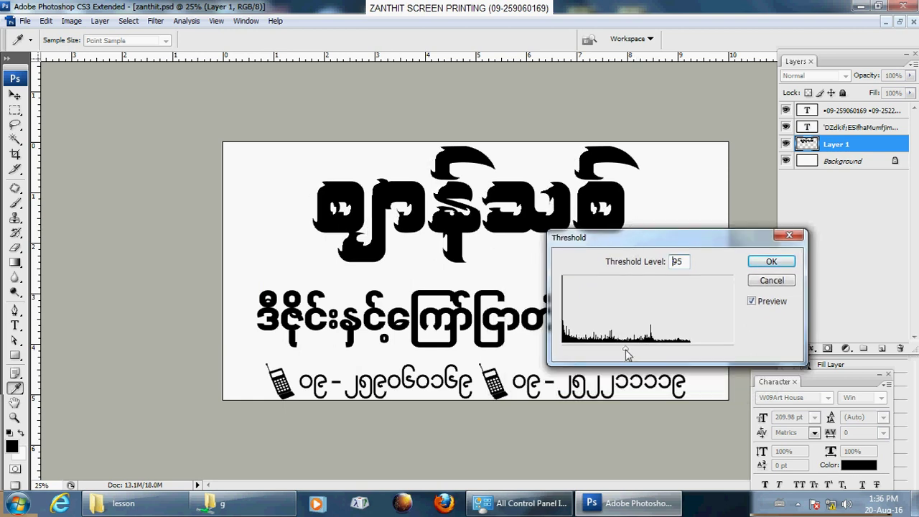
left_click(788, 261)
key("v")
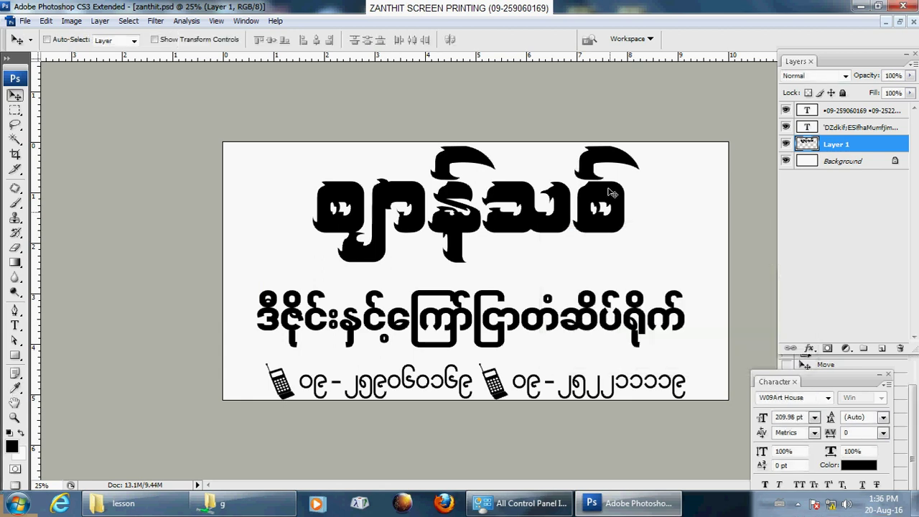
Outline the title artwork on Layer 1 with a 10 px black inside stroke around its loaded selection, then deselect.
left_click(805, 147, "ctrl")
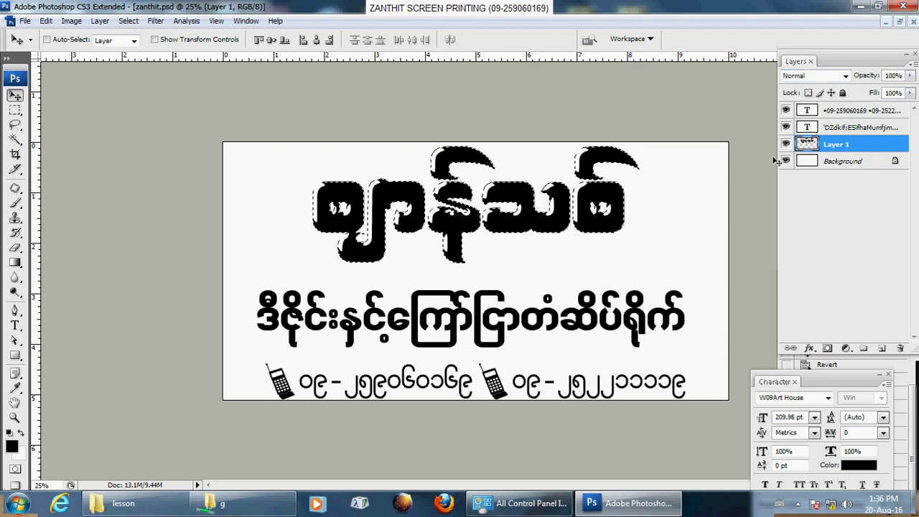
left_click(46, 21)
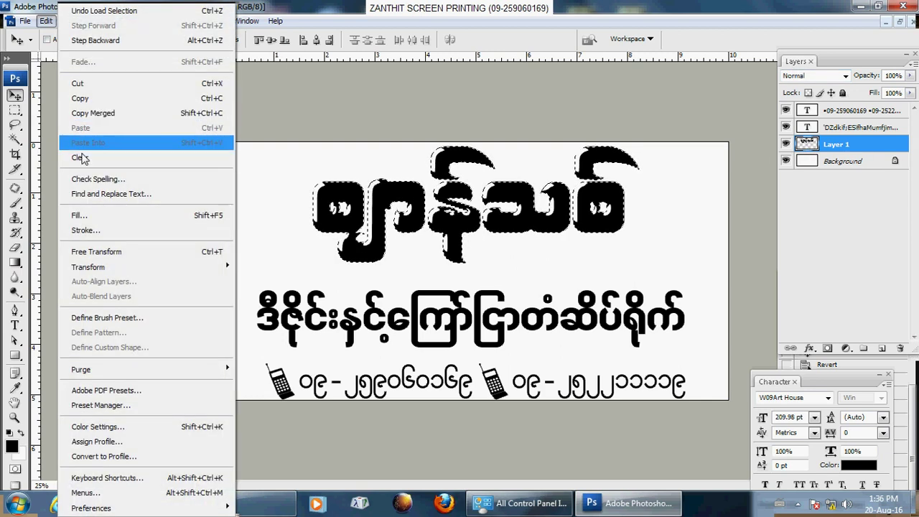
left_click(101, 230)
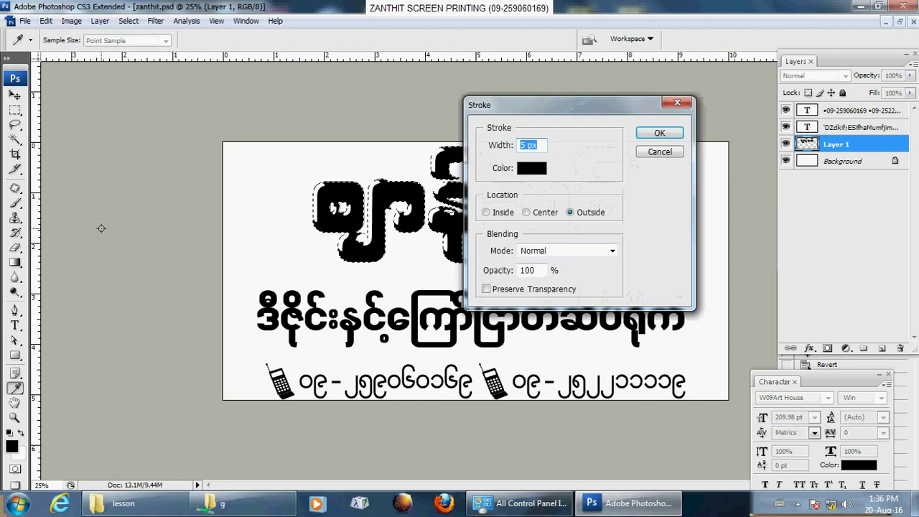
left_click(502, 214)
left_click_drag(526, 148, 500, 152)
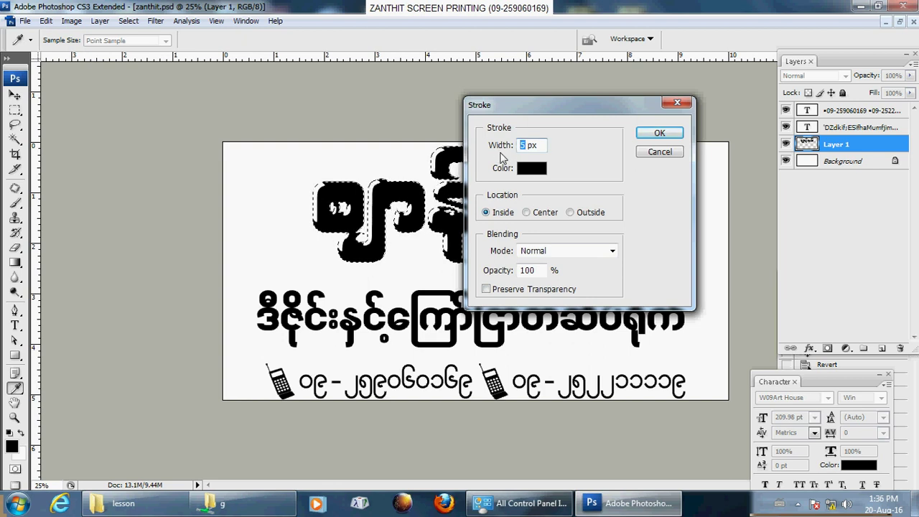
type("10")
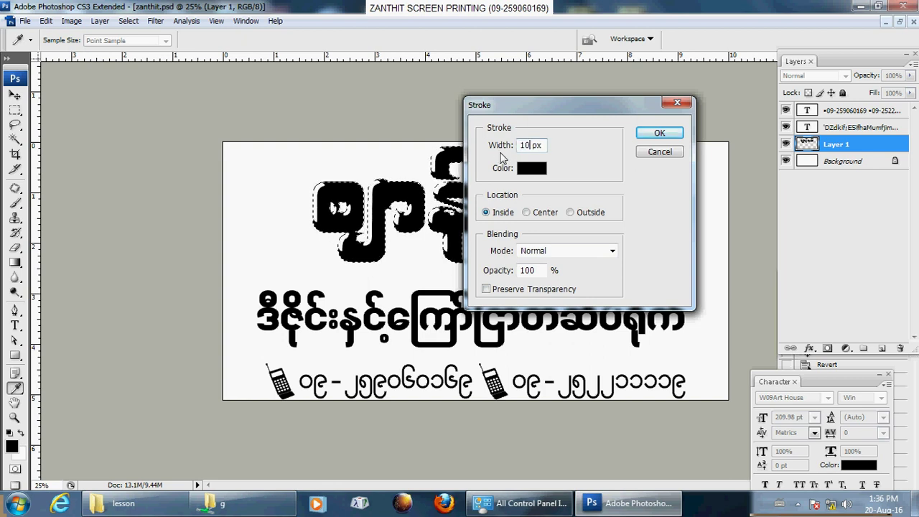
left_click(660, 135)
key("v")
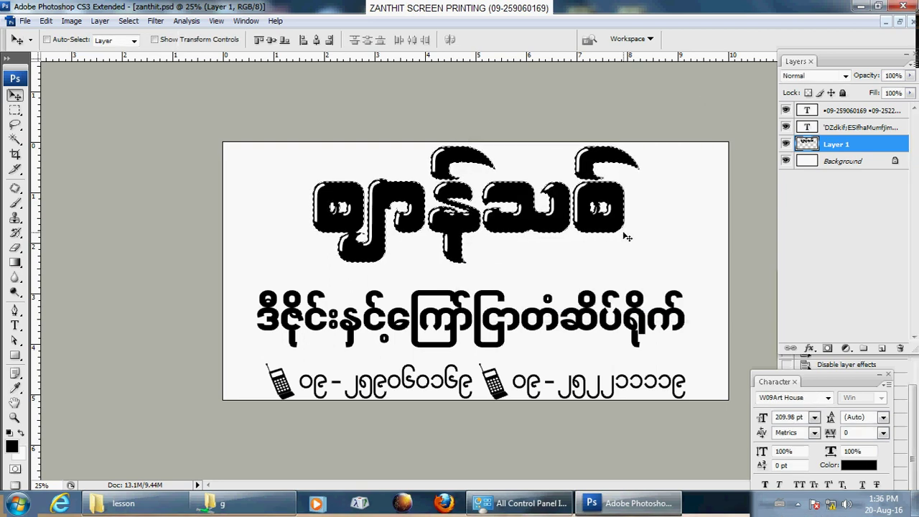
key("ctrl+d")
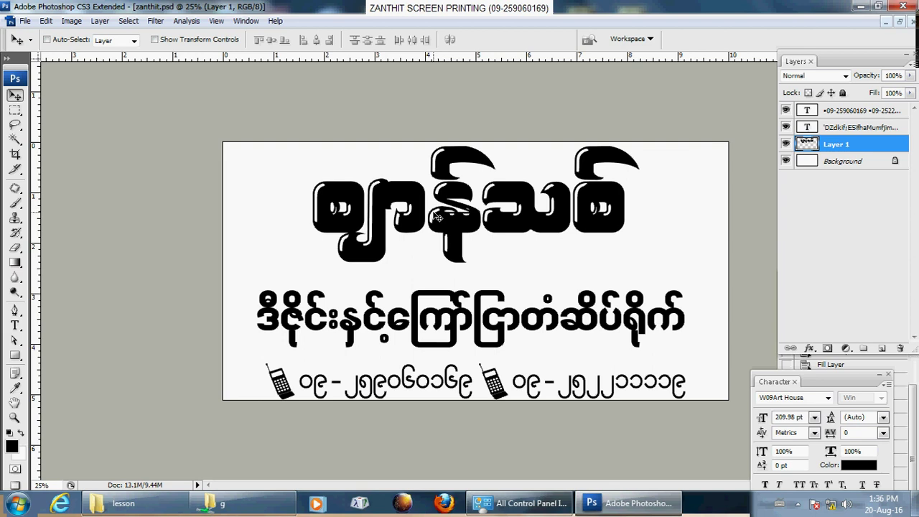
Select the title's black areas with the Magic Wand, fill them with red (#f60c0c) and clear the selection.
left_click(15, 141)
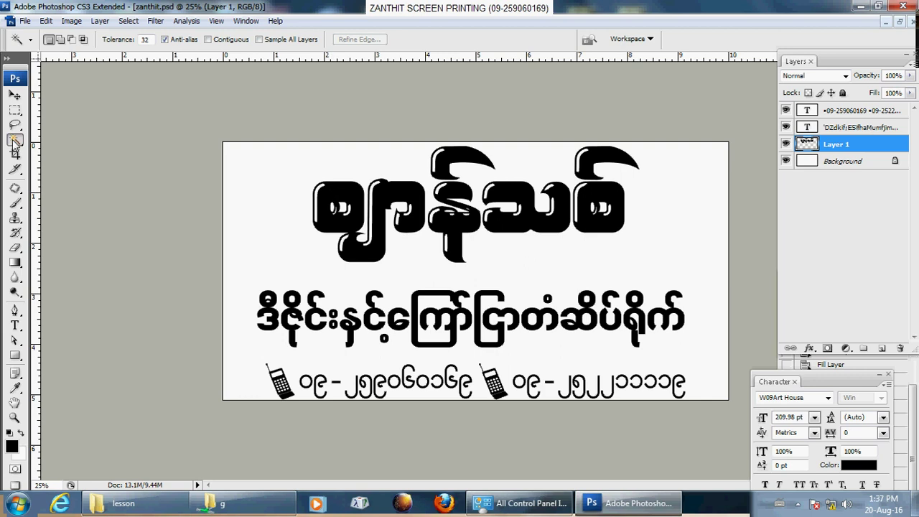
left_click(342, 193)
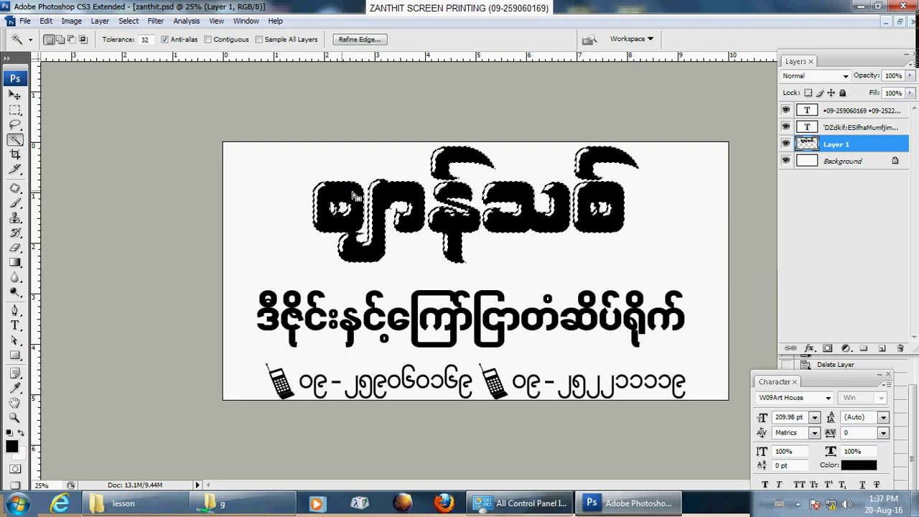
left_click(12, 446)
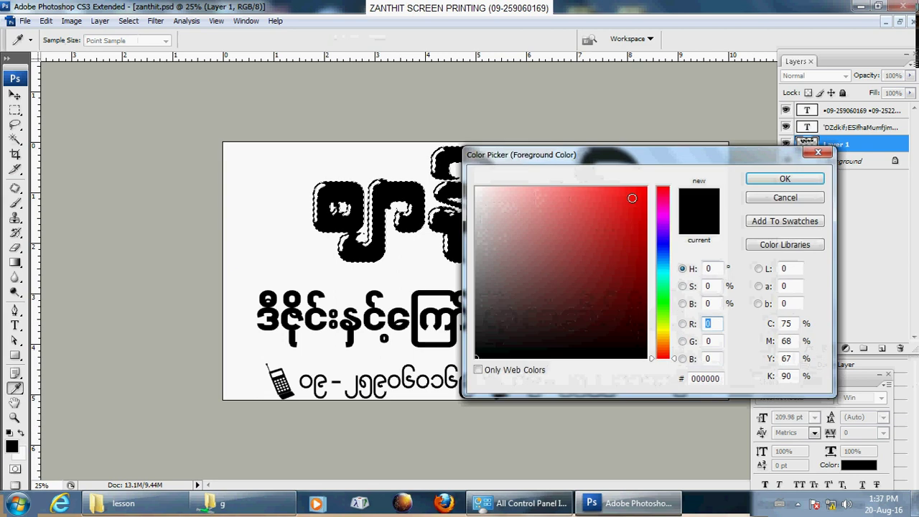
left_click(632, 198)
left_click(769, 180)
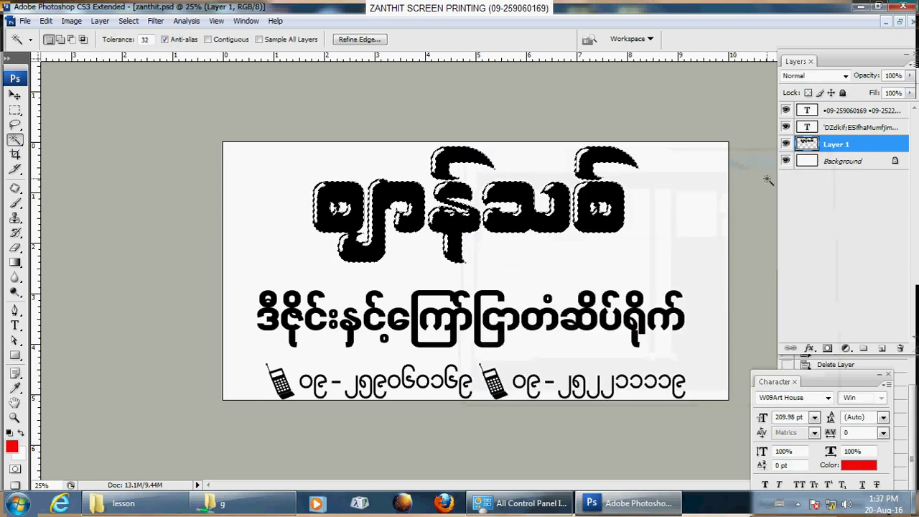
key("alt+BackSpace")
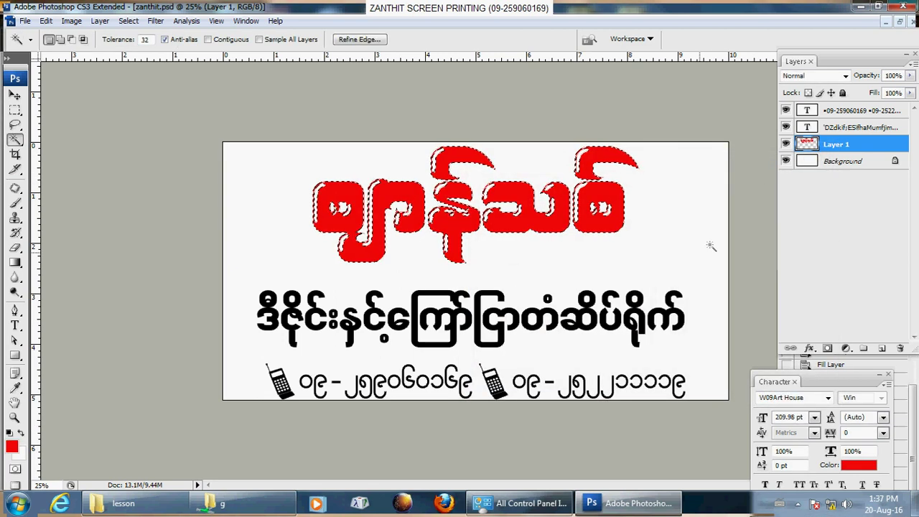
key("ctrl+d")
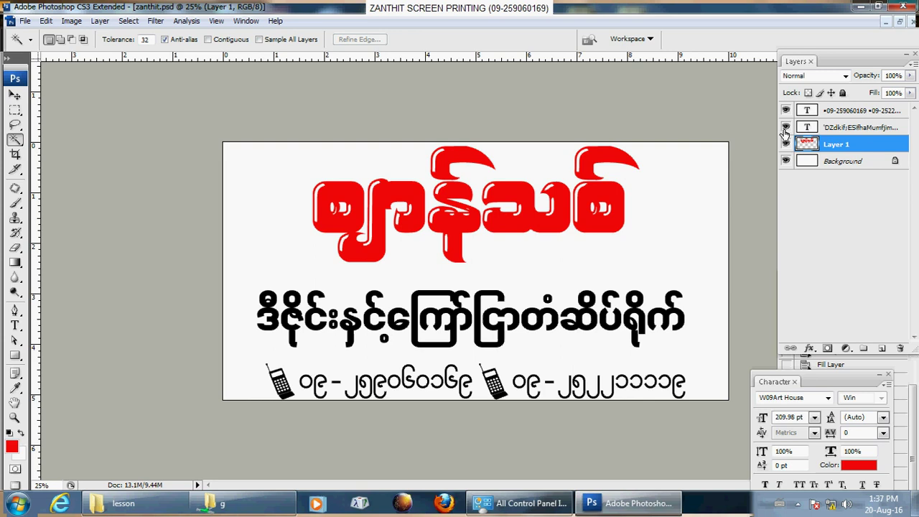
Fill the text layer of the second line, below the title, with blue (#0c27f6).
left_click(834, 129)
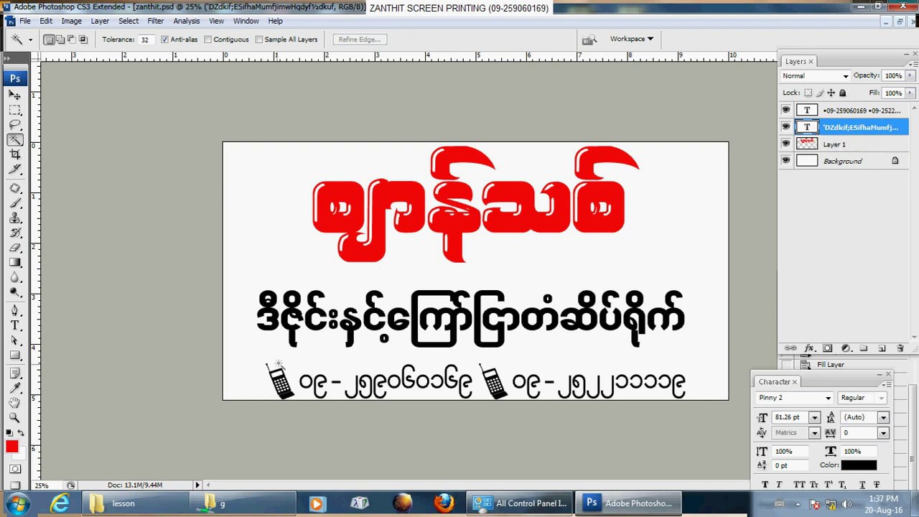
left_click(12, 446)
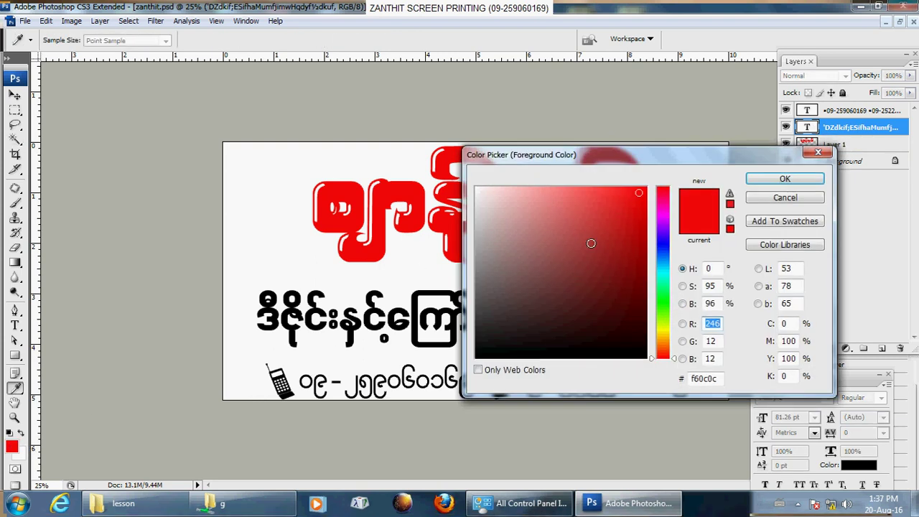
left_click(661, 247)
left_click(785, 179)
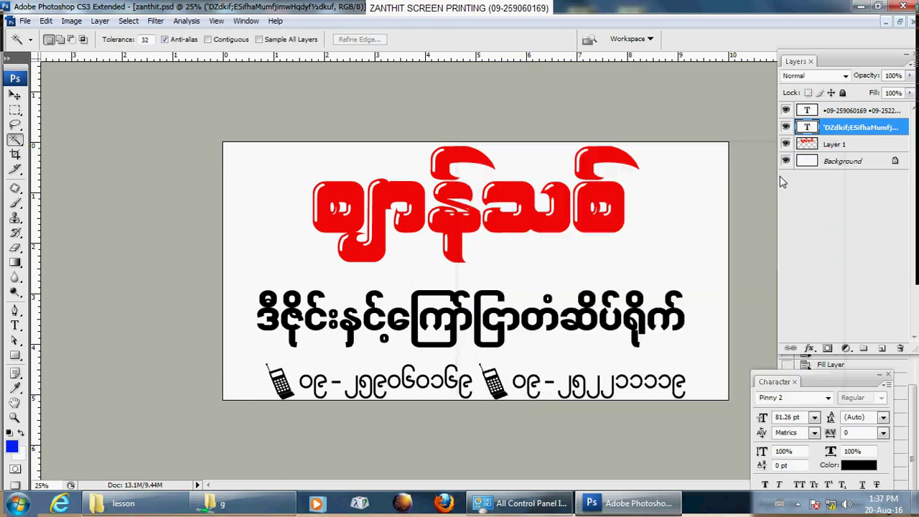
key("alt+BackSpace")
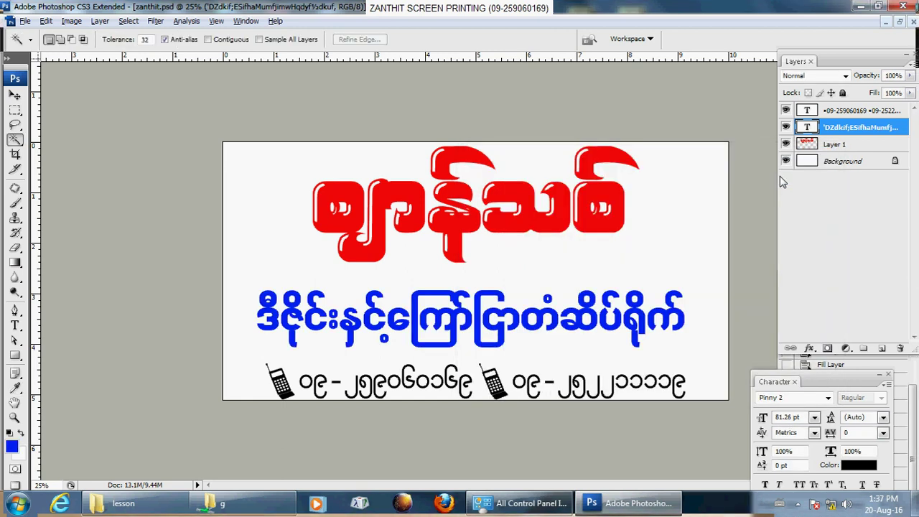
Load the blue text line's outline as a selection and expand it twice by 10 pixels each.
left_click(808, 130, "ctrl")
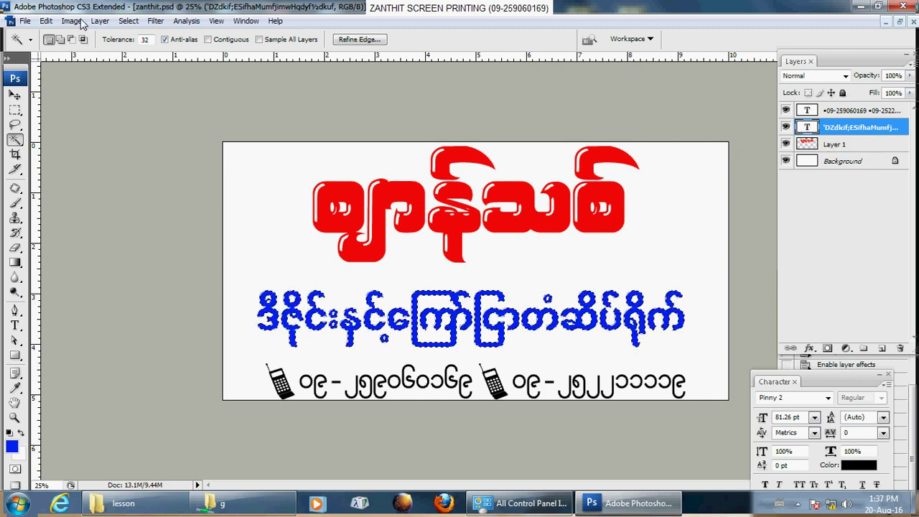
left_click(128, 21)
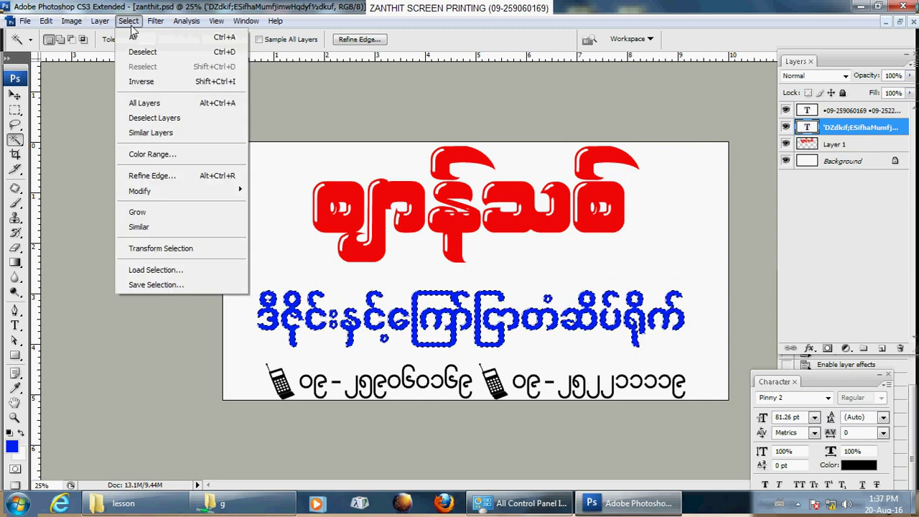
mouse_move(165, 194)
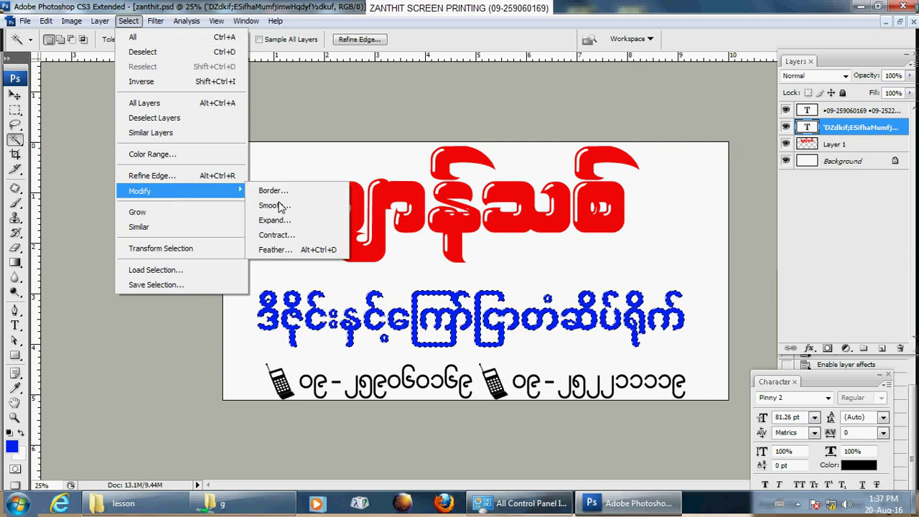
left_click(286, 223)
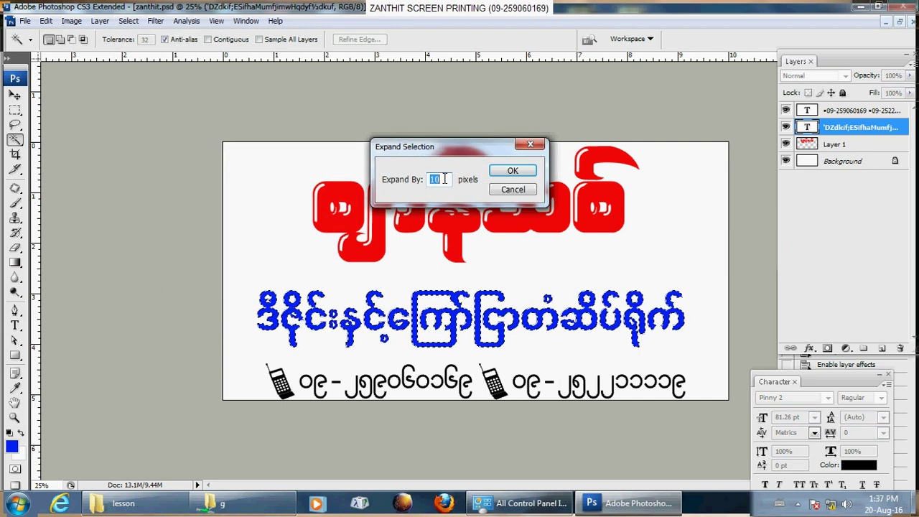
key("Return")
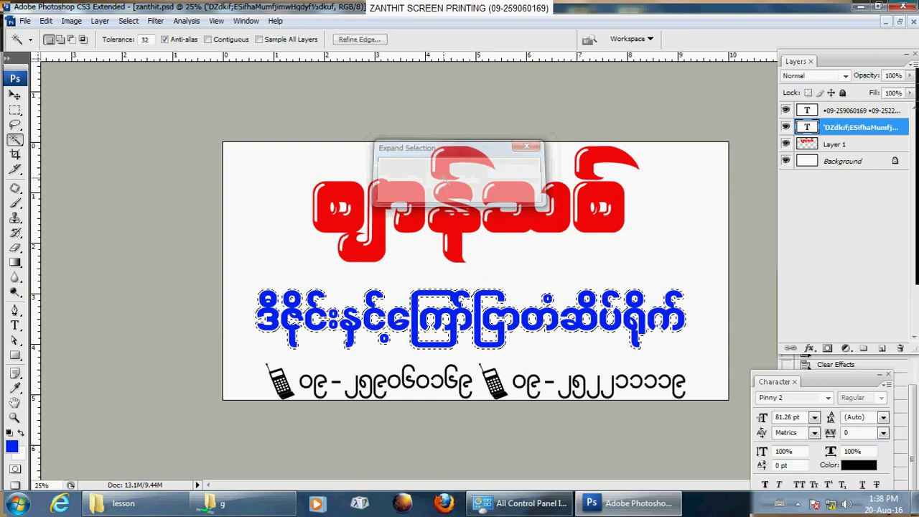
left_click(129, 21)
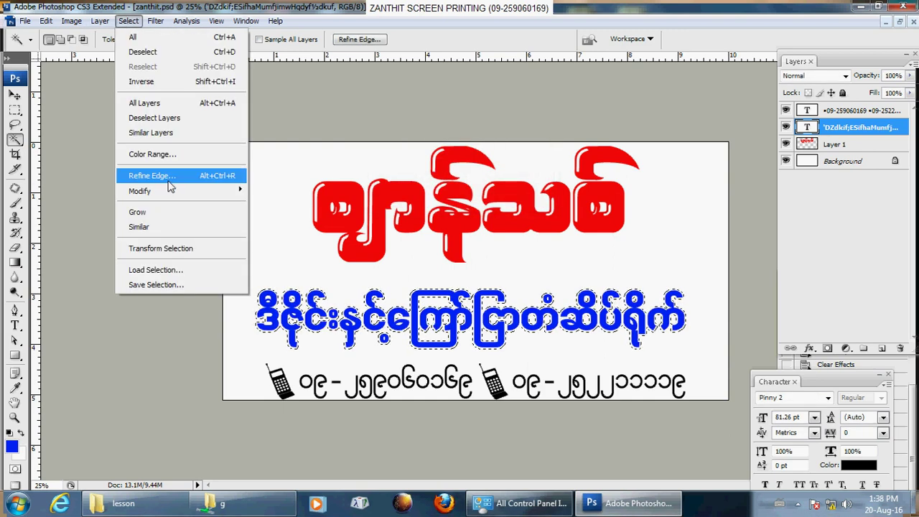
mouse_move(168, 193)
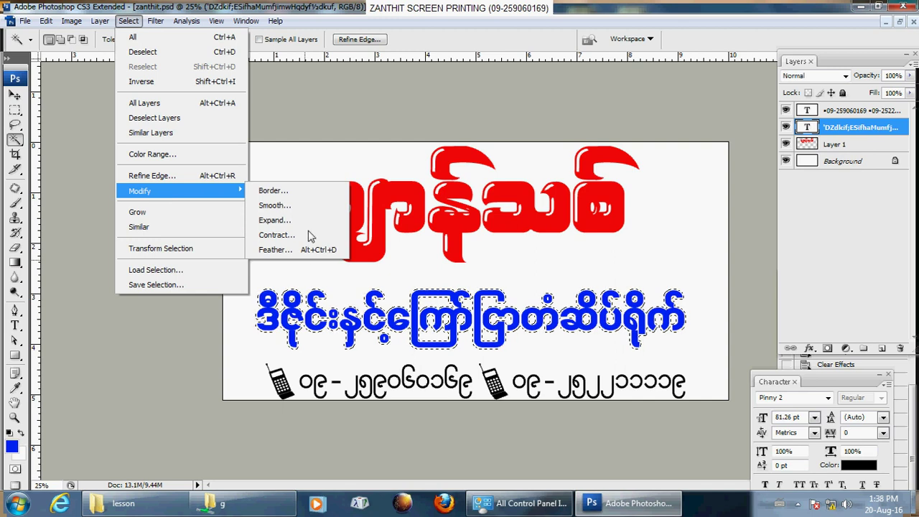
left_click(311, 223)
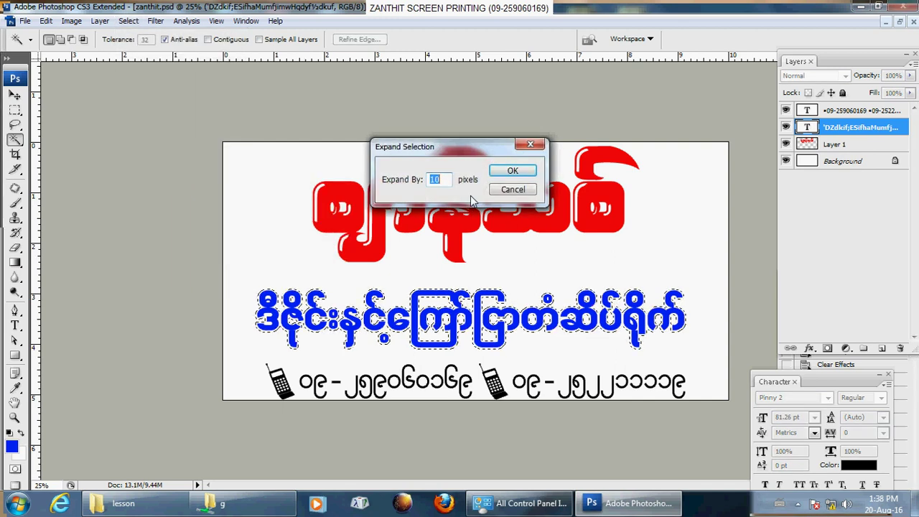
key("Return")
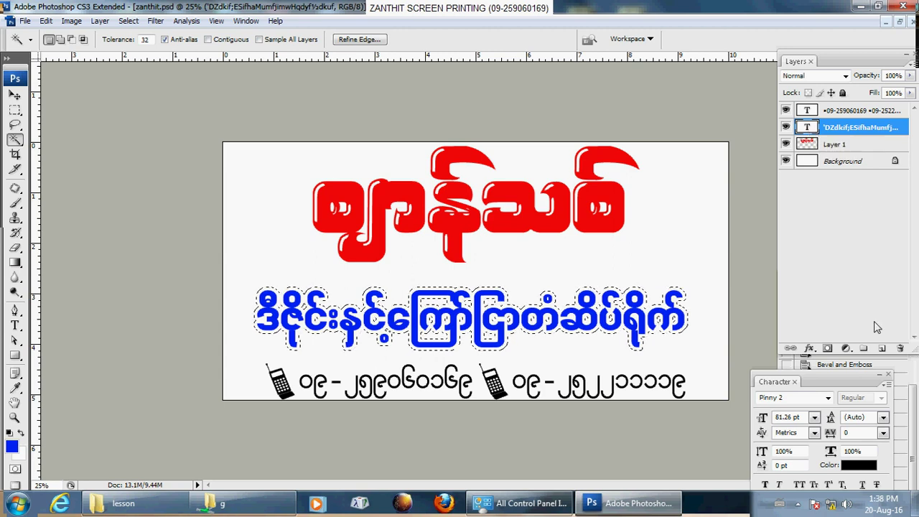
Add a new layer, stroke the expanded text selection on it with a 10 px blue (#0c27f6) inside outline, and deselect.
left_click(882, 349)
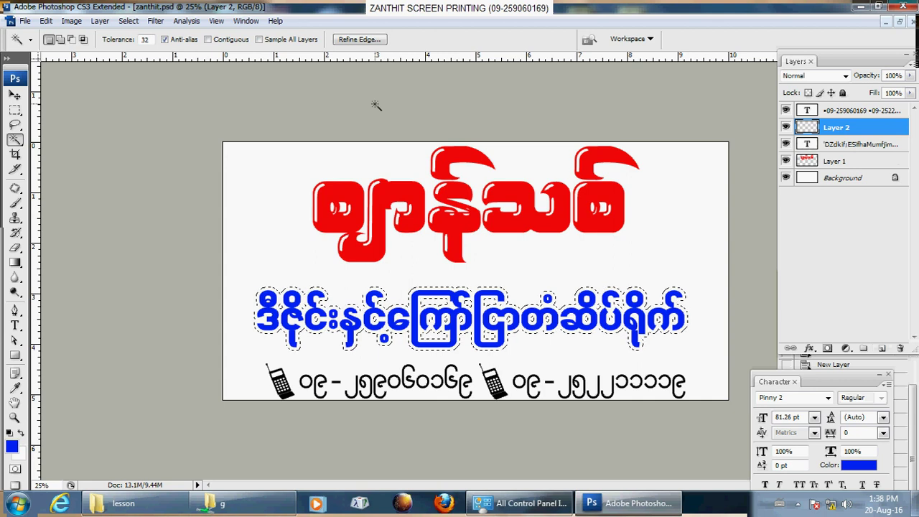
left_click(44, 23)
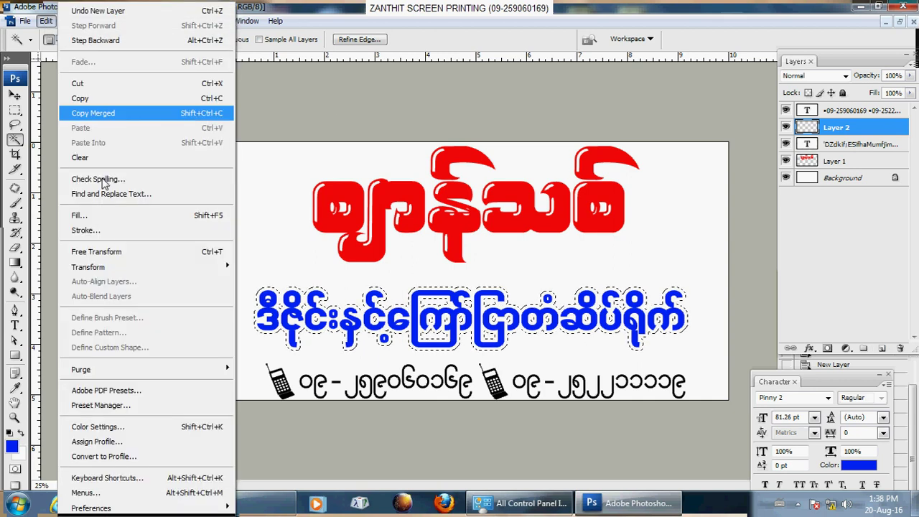
left_click(111, 230)
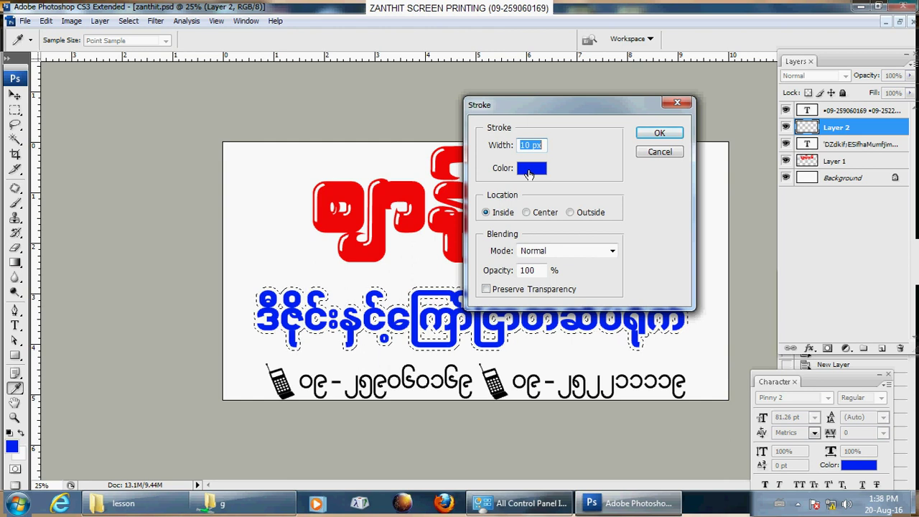
left_click(530, 169)
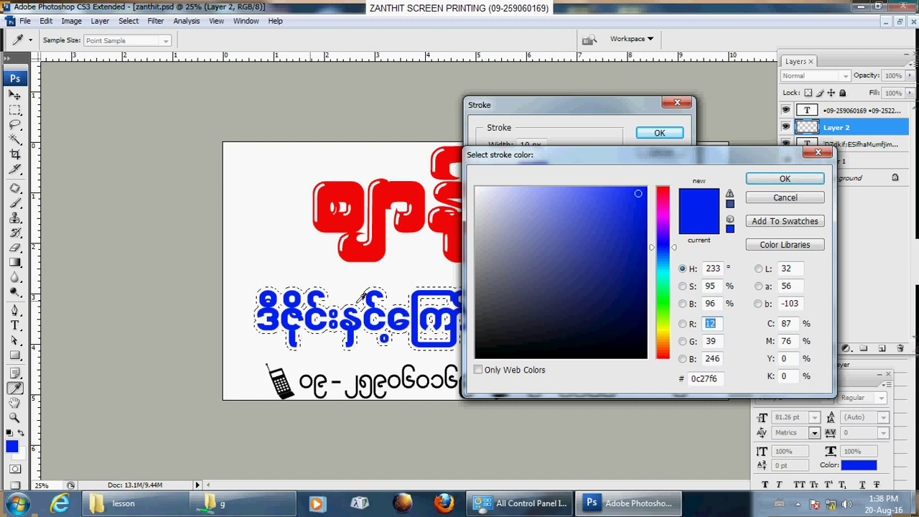
left_click(785, 178)
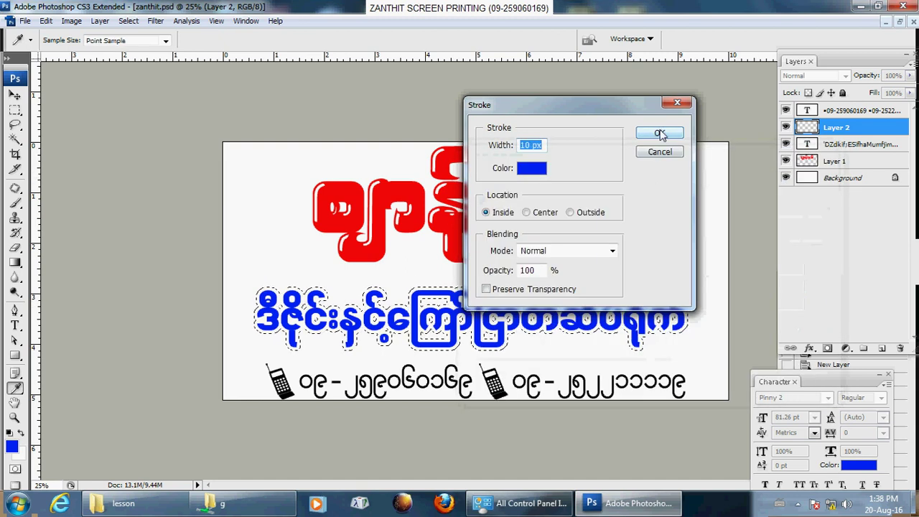
left_click(660, 135)
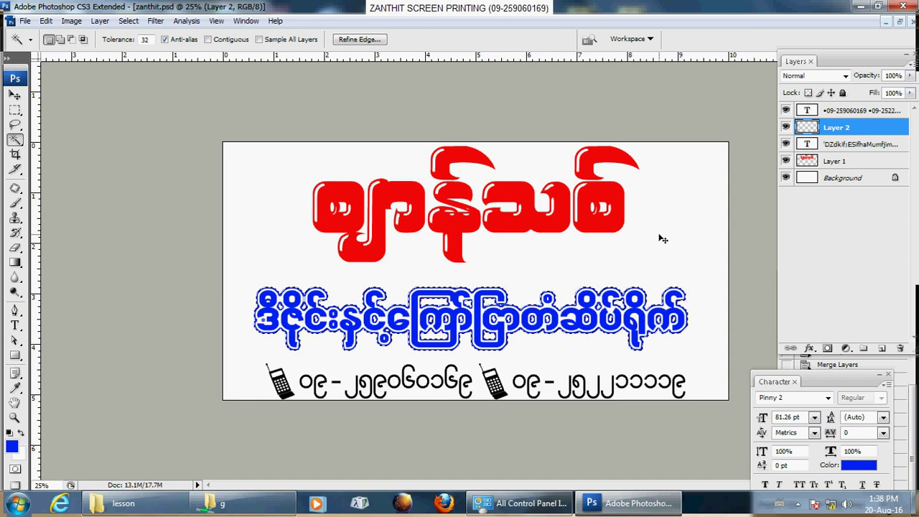
key("ctrl+d")
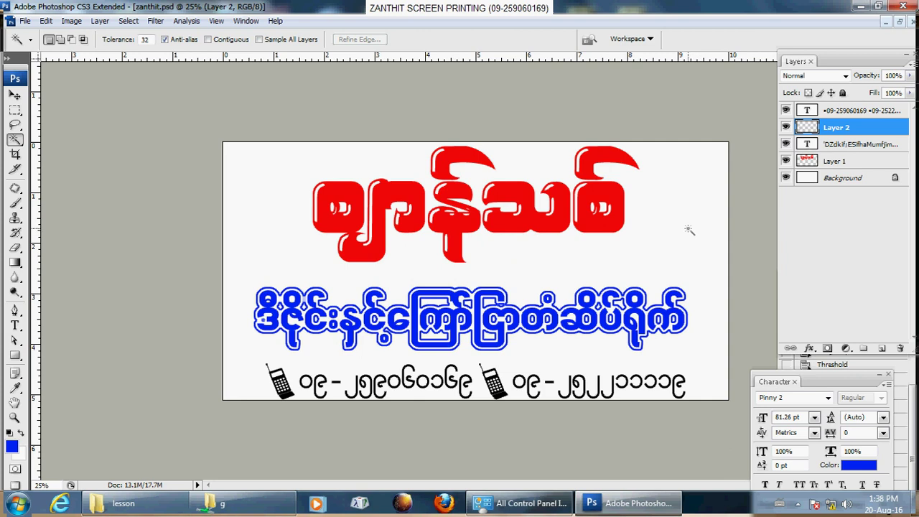
Merge the blue outline layer with the blue text layer of the second line into one layer.
left_click(786, 129)
left_click(786, 129)
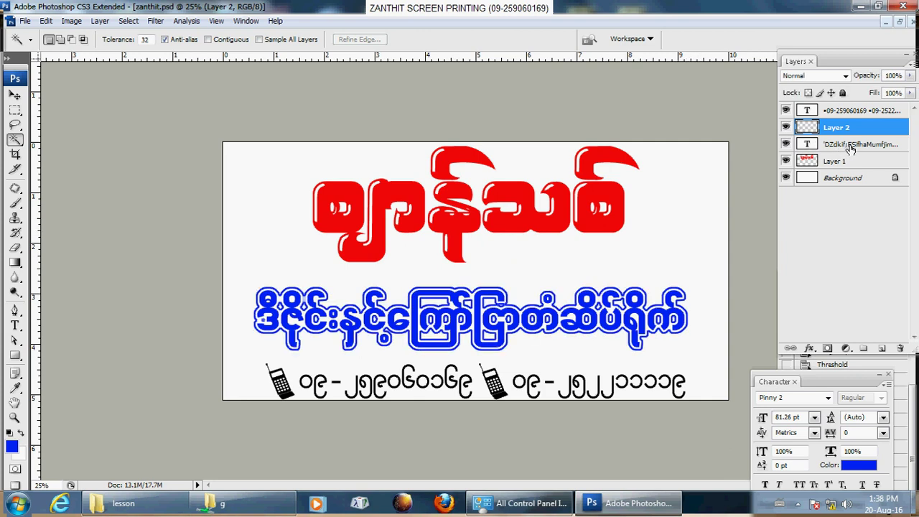
left_click(786, 144)
left_click(786, 144)
left_click(846, 146, "shift")
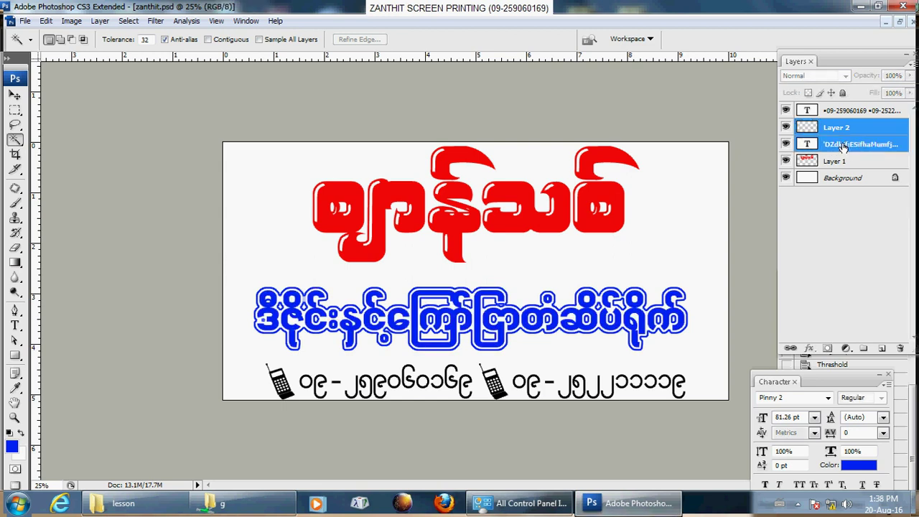
key("ctrl+e")
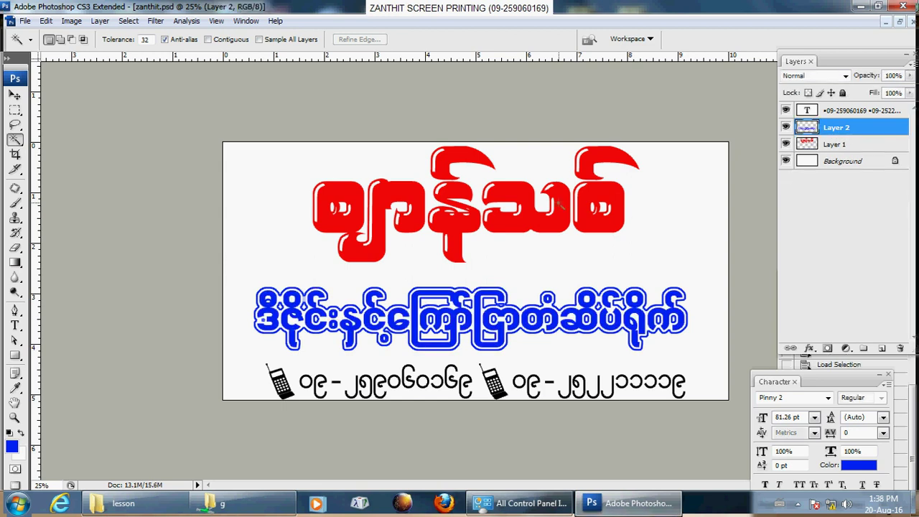
Move the outlined blue line up closer to the title and the black phone line up close beneath it.
left_click(15, 95)
left_click_drag(532, 327, 533, 313)
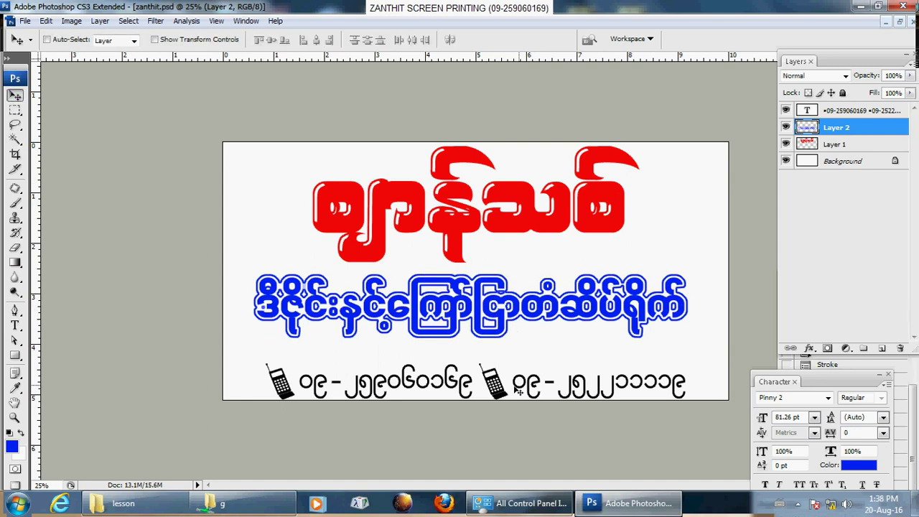
left_click_drag(503, 399, 511, 381)
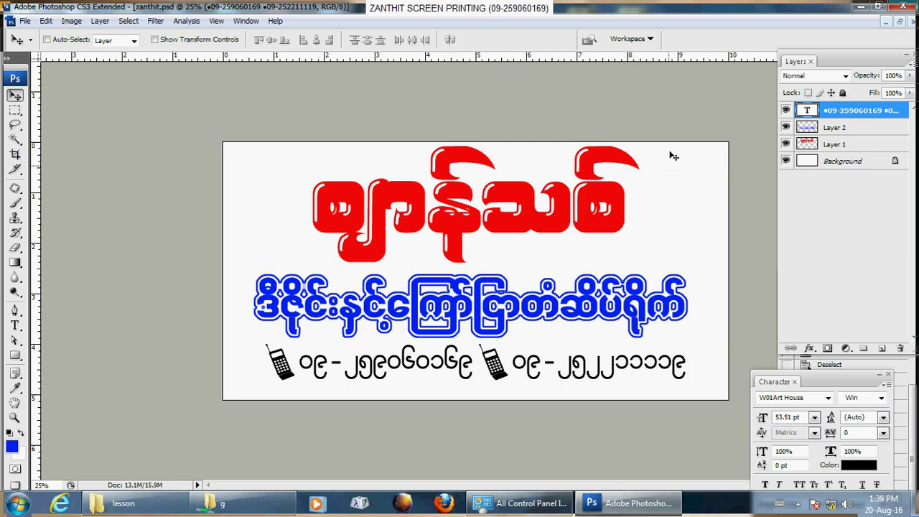
Save the layered document zanthit.psd.
left_click(862, 144)
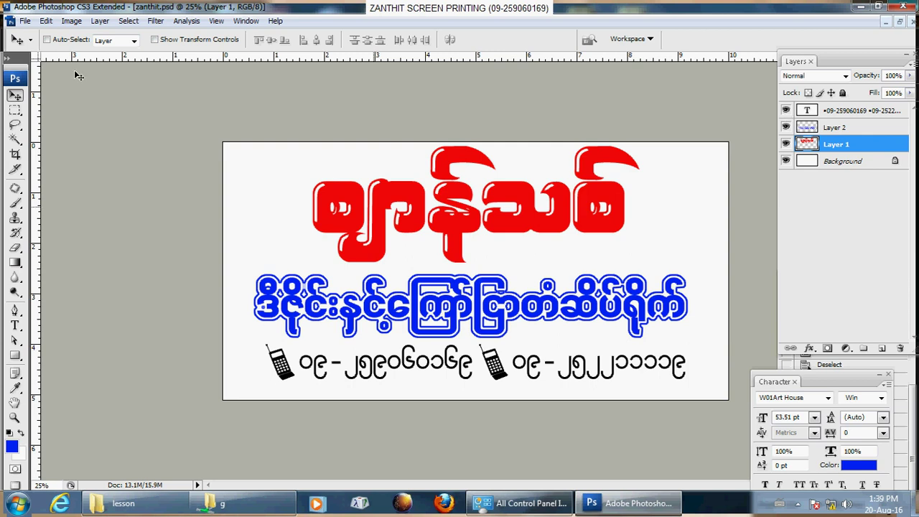
left_click(25, 20)
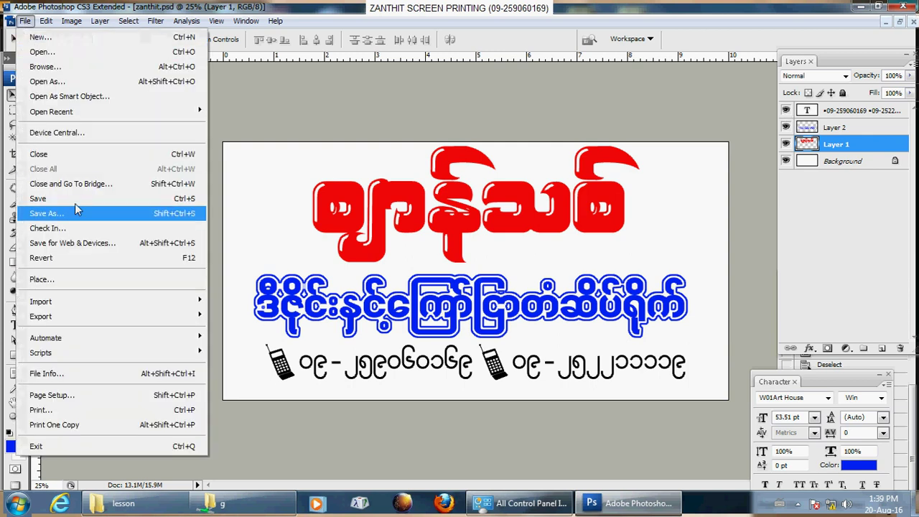
left_click(43, 199)
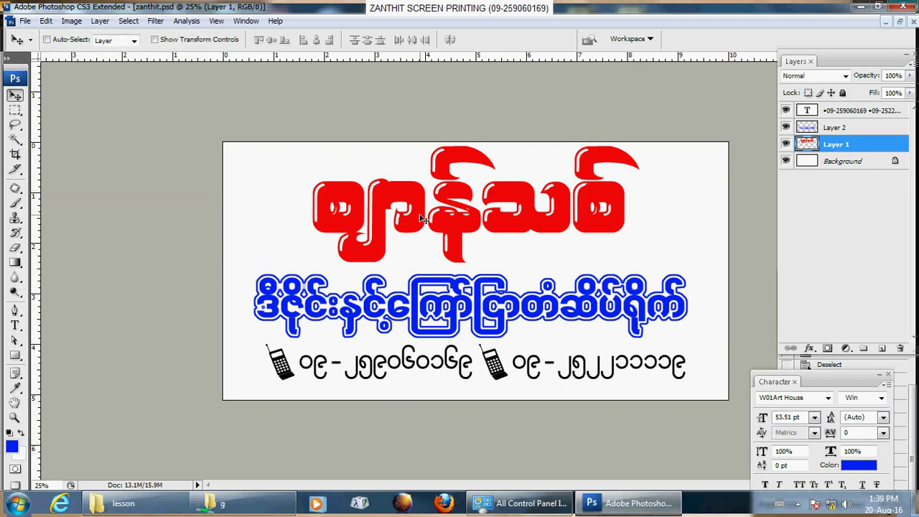
Duplicate the document and save the duplicate in My Documents as zanthit copy.psd in Photoshop format.
left_click(25, 20)
mouse_move(74, 23)
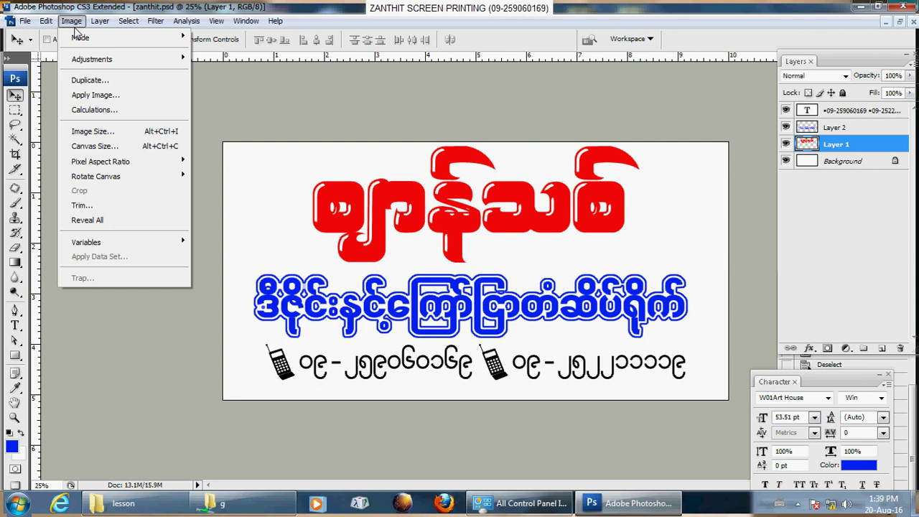
left_click(90, 80)
left_click(580, 167)
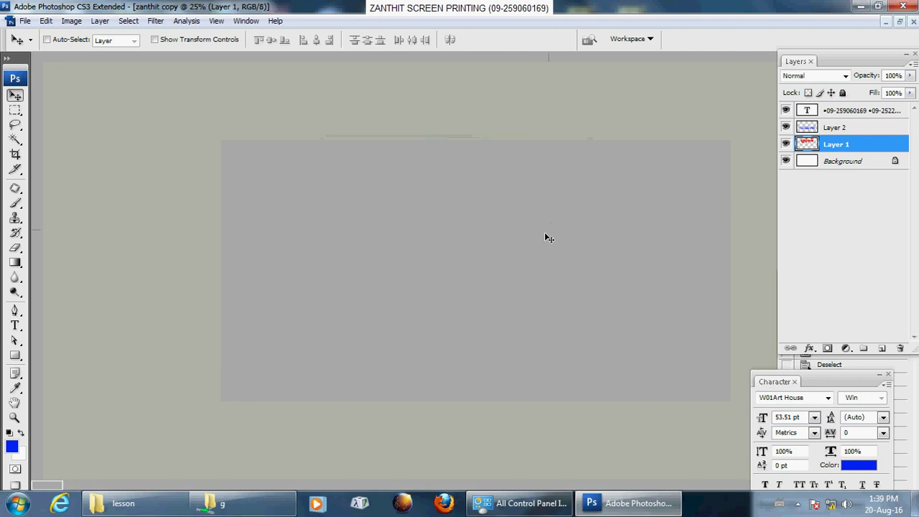
left_click(25, 22)
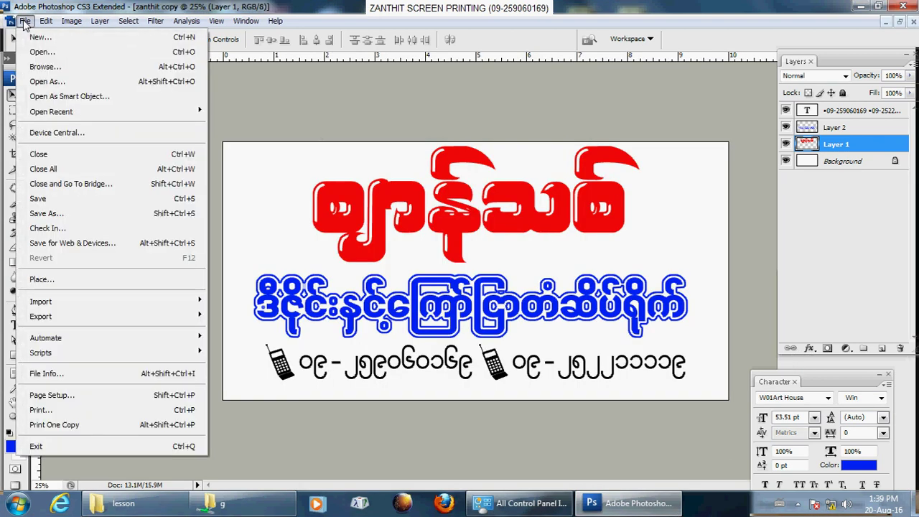
left_click(63, 201)
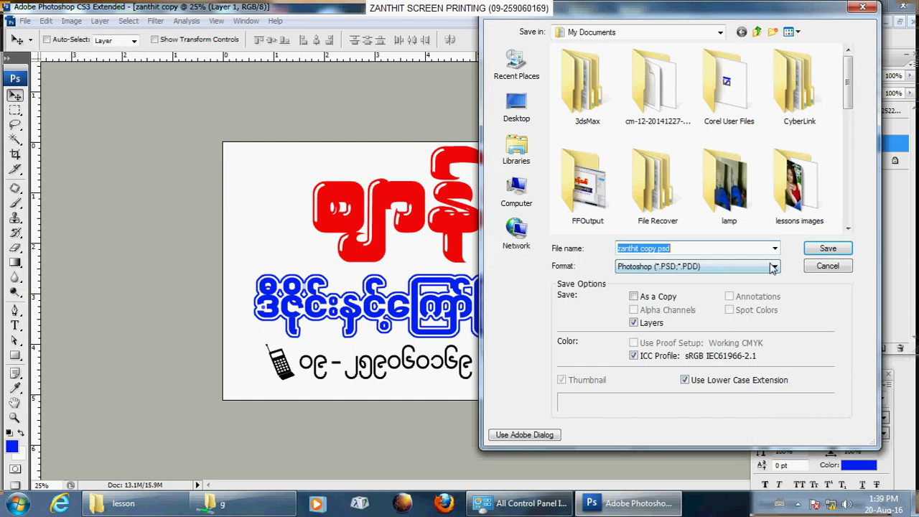
left_click(832, 251)
left_click(610, 163)
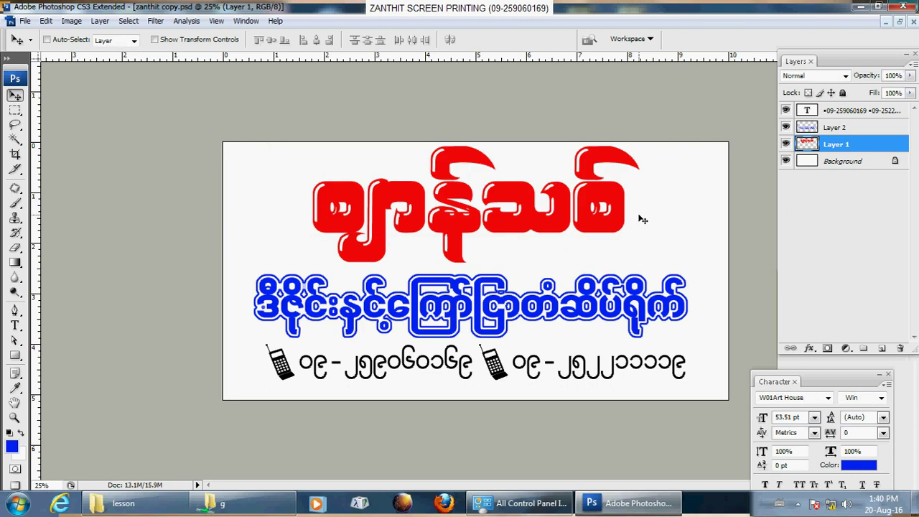
Merge all layers of the copy, from the phone text layer down to Background, into a single layer.
left_click(877, 112)
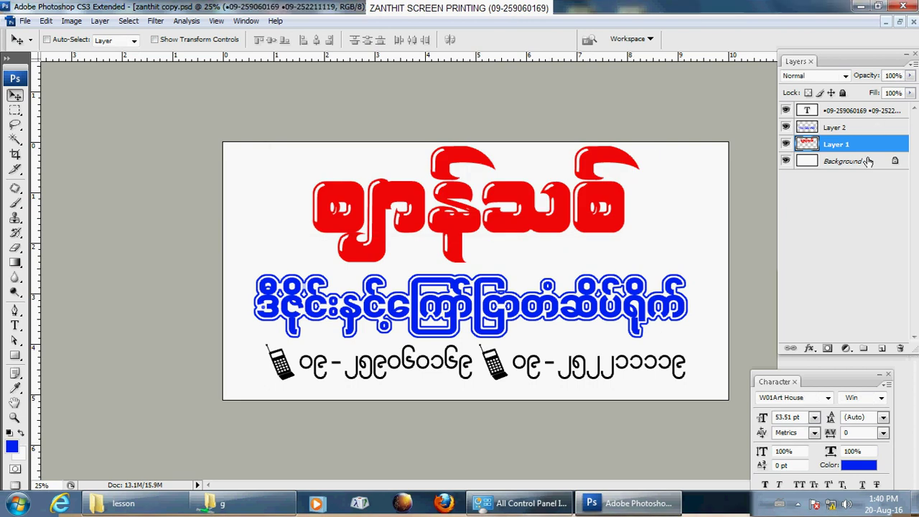
left_click(868, 162, "shift")
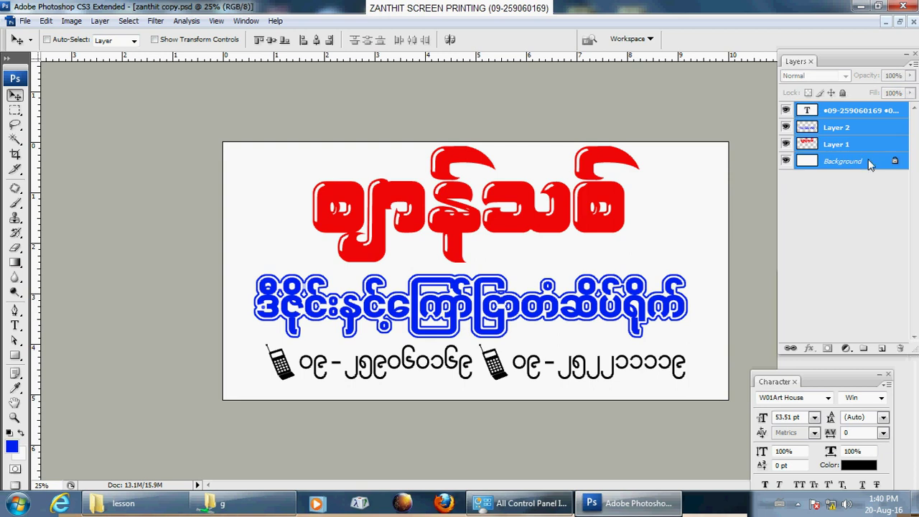
key("ctrl+e")
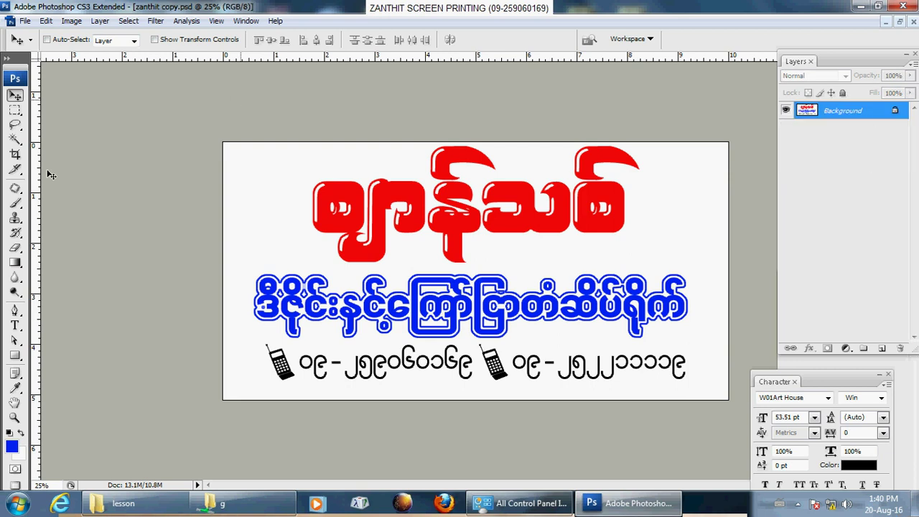
Select the red title with the Magic Wand, sampling all layers, and copy it onto its own new layer.
left_click(16, 140)
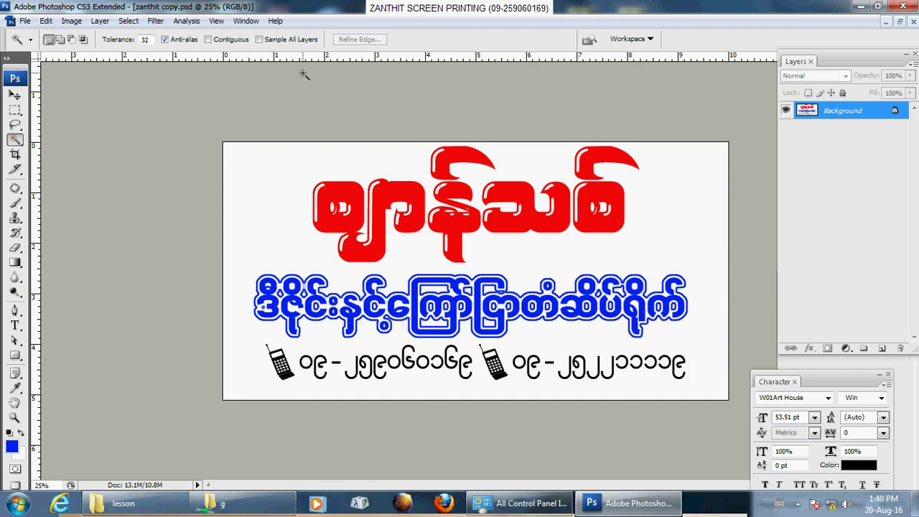
left_click(270, 42)
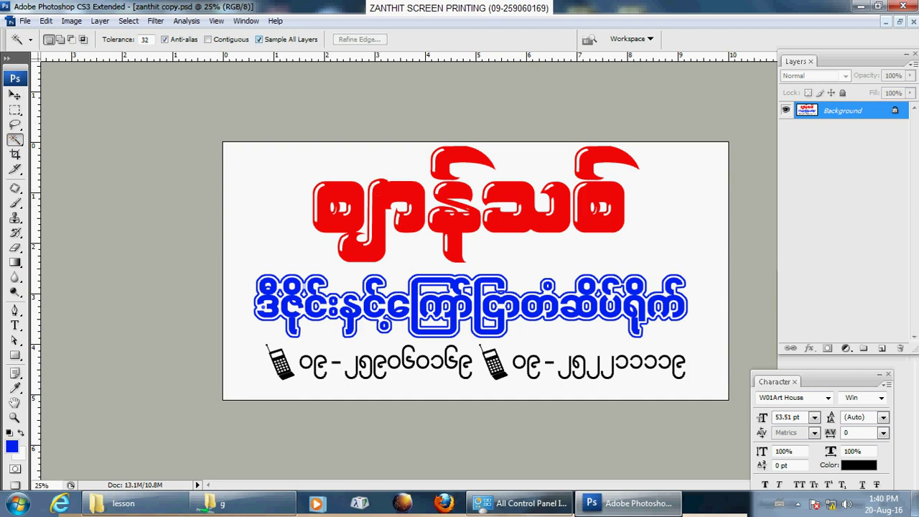
left_click(404, 196)
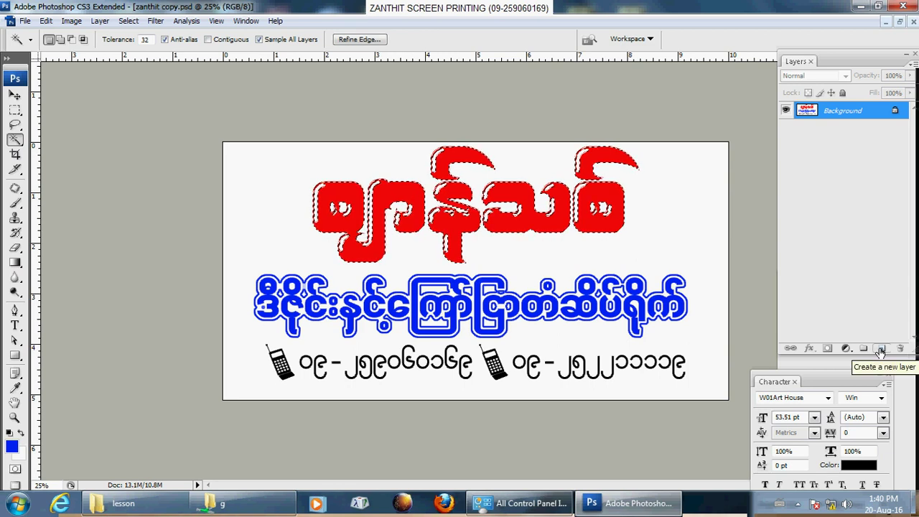
key("ctrl+j")
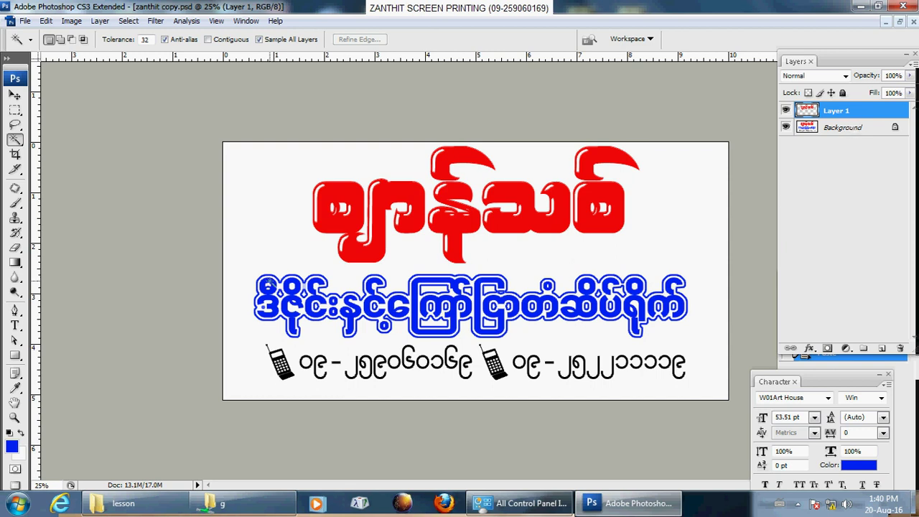
Select the blue line and the black phone line by colour in turn, copying each onto its own new layer.
left_click(268, 285)
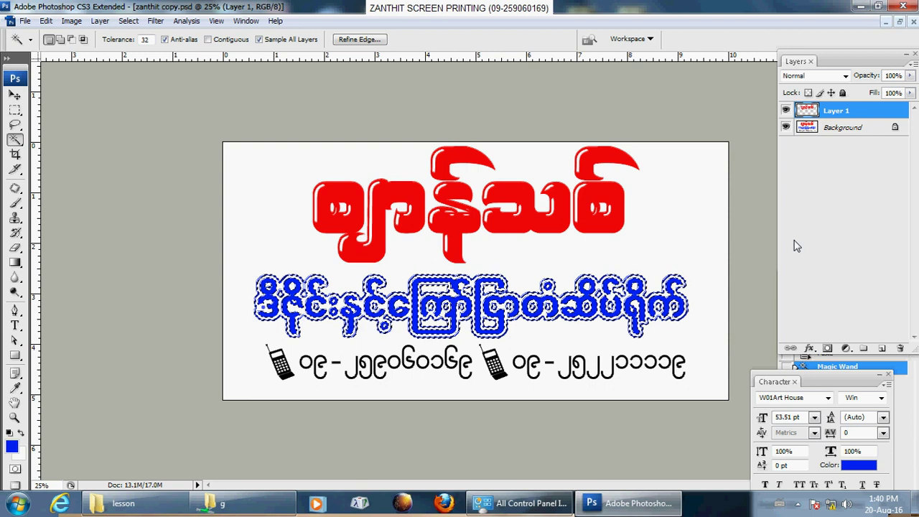
key("ctrl+j")
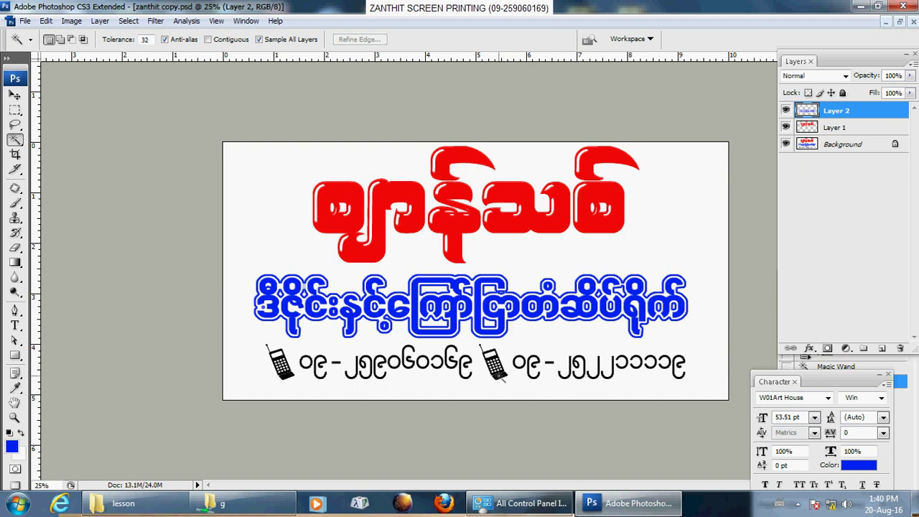
left_click(509, 363)
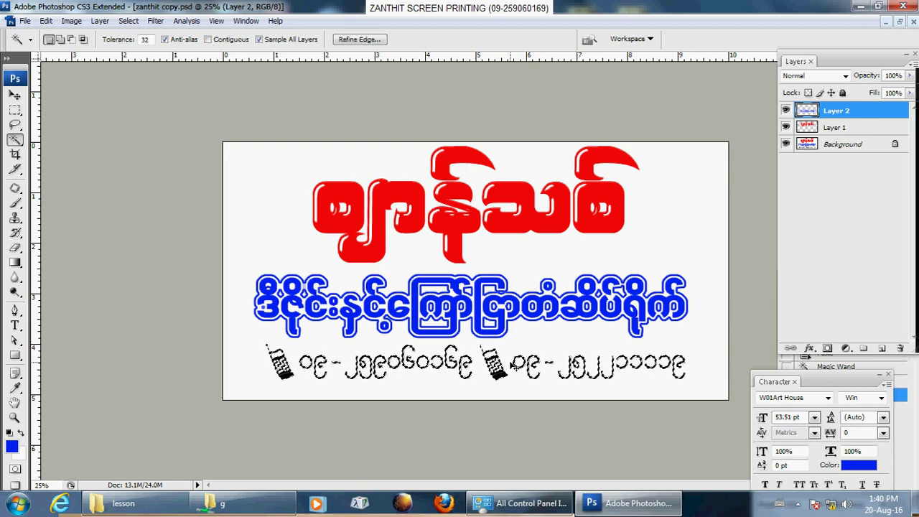
key("ctrl+j")
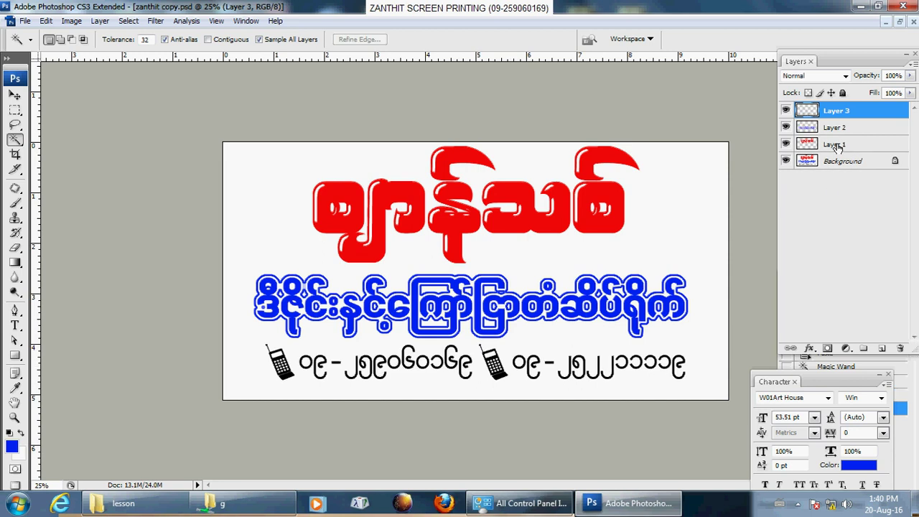
Clear the merged artwork from the Background layer to leave it blank.
left_click(838, 148)
left_click(786, 128)
left_click(785, 128)
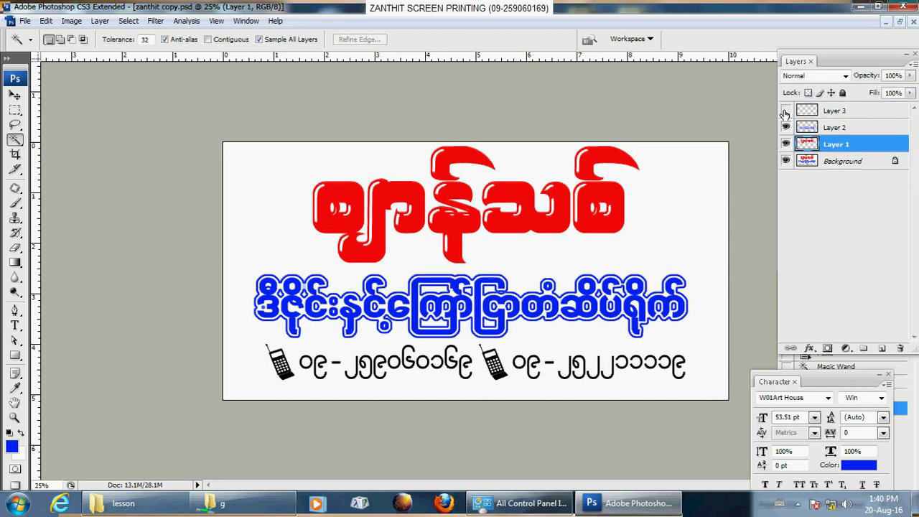
left_click(834, 164)
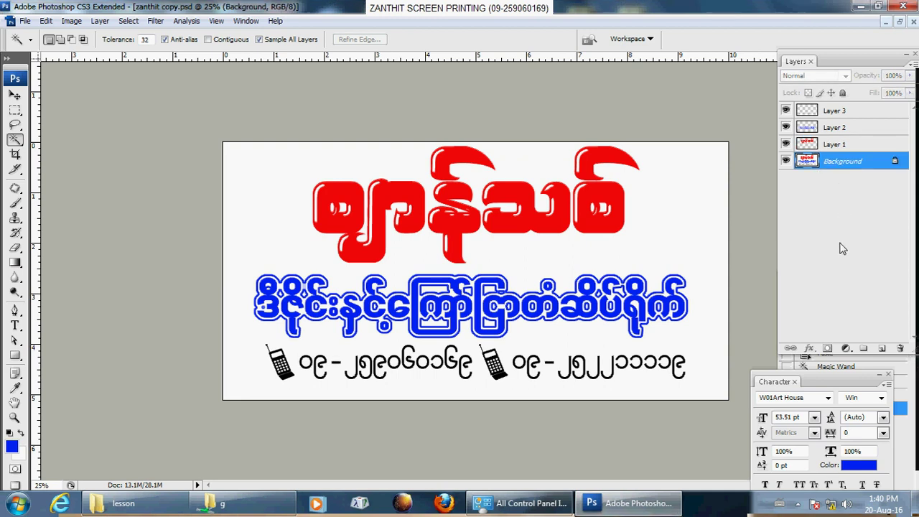
key("Delete")
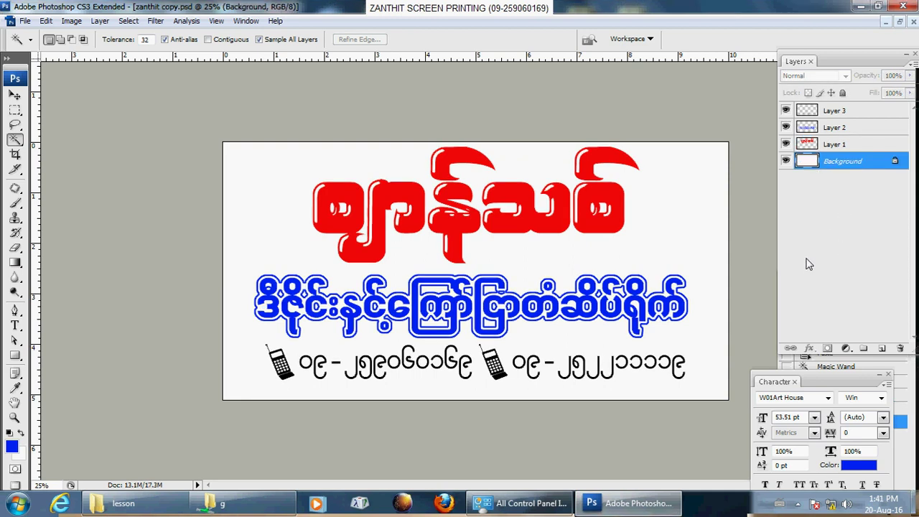
Make Layer 1 active and toggle the visibility of Layer 2 and Layer 3 to check the colour separation.
left_click(835, 147)
left_click(786, 127)
left_click(786, 127)
left_click(786, 111)
left_click(786, 111)
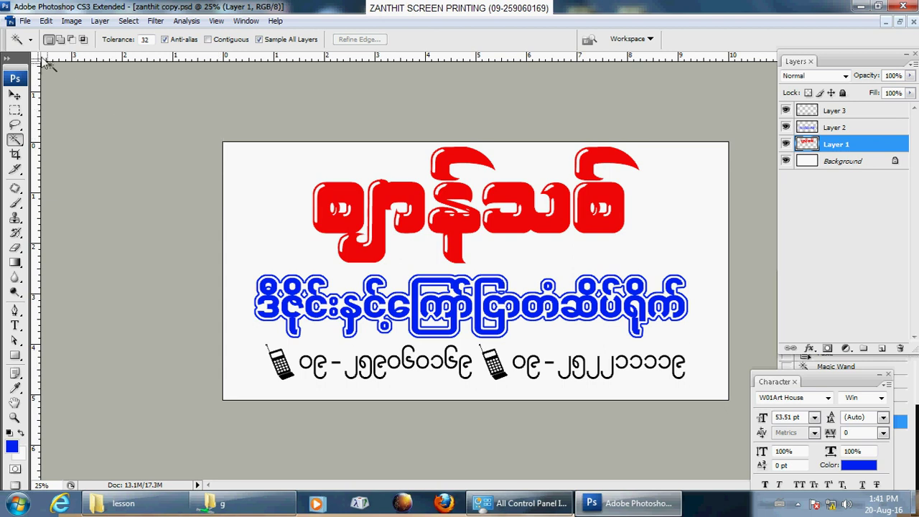
Create a new document using the International Paper preset at A4 size, 300 pixels/inch, RGB Color with a white background.
left_click(25, 22)
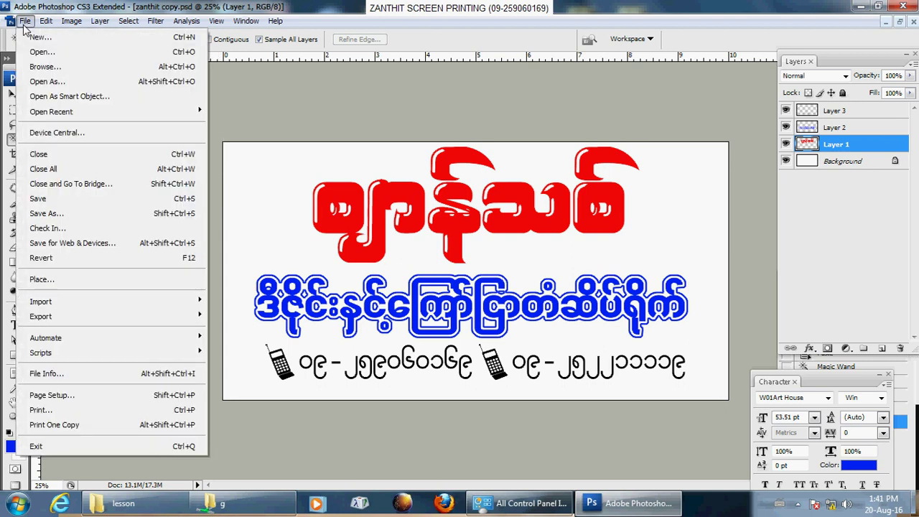
left_click(30, 36)
left_click(359, 144)
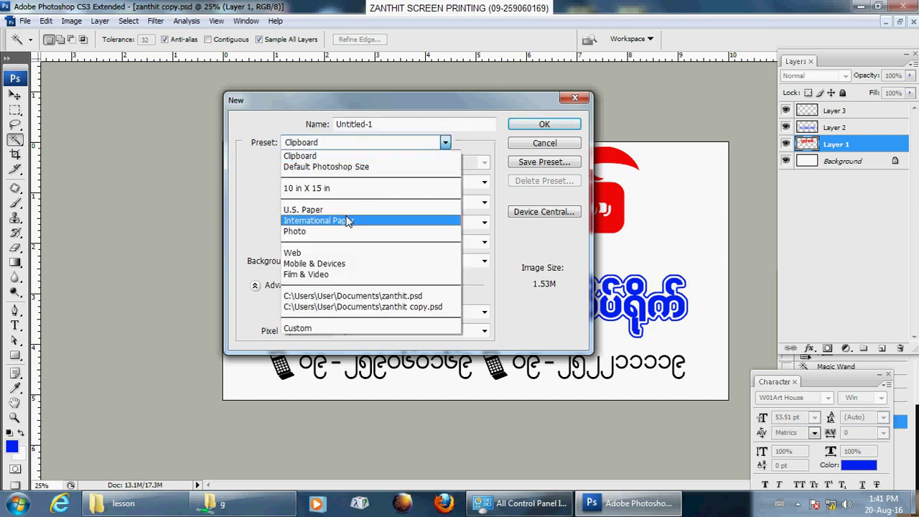
left_click(347, 220)
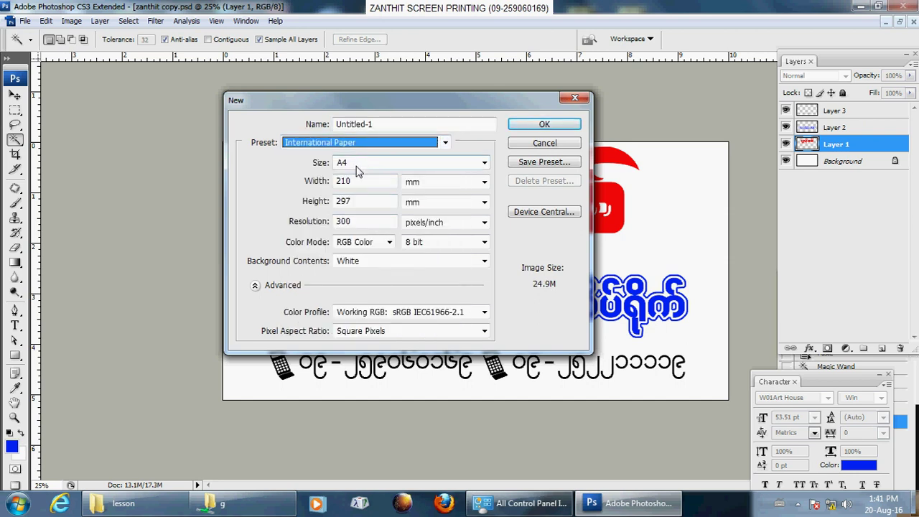
left_click(545, 126)
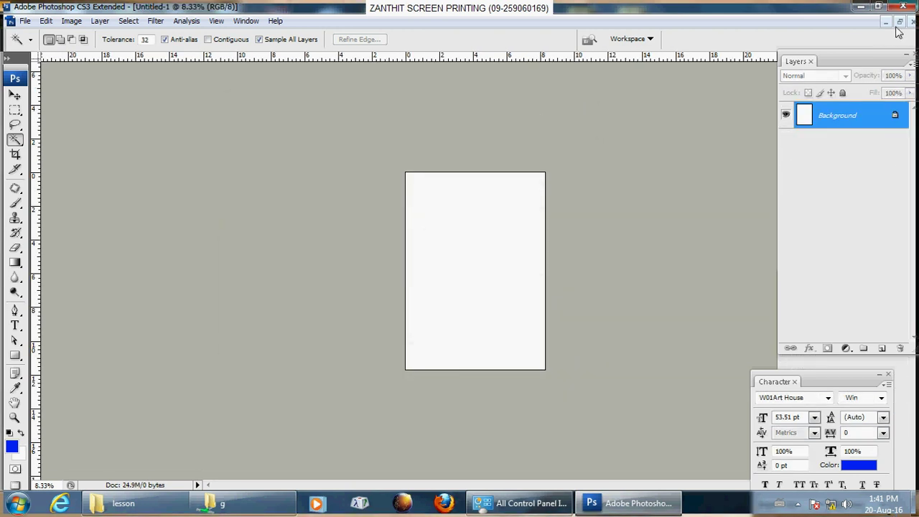
Arrange the sign and the blank A4 document side by side and copy Layer 1, Layer 2 and Layer 3 together into the A4 document.
left_click(901, 22)
left_click_drag(137, 86, 568, 185)
left_click(15, 95)
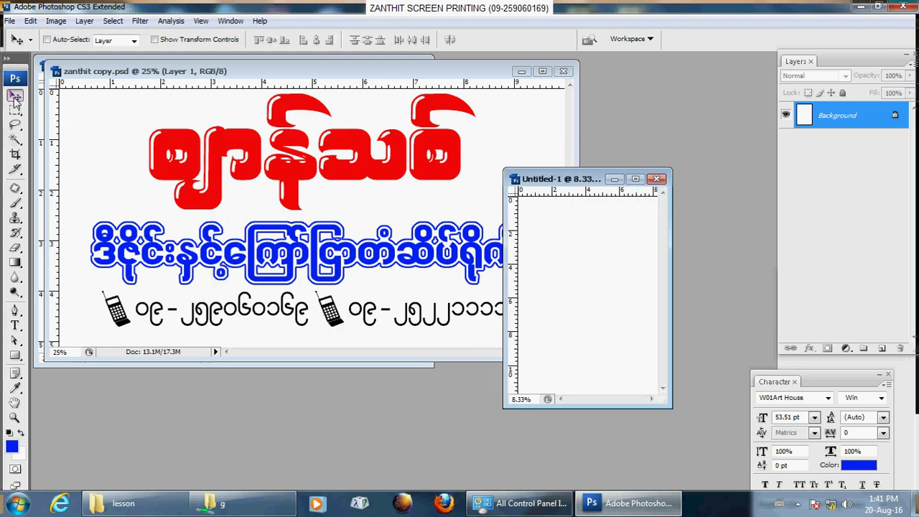
left_click_drag(383, 75, 272, 90)
left_click_drag(336, 90, 352, 100)
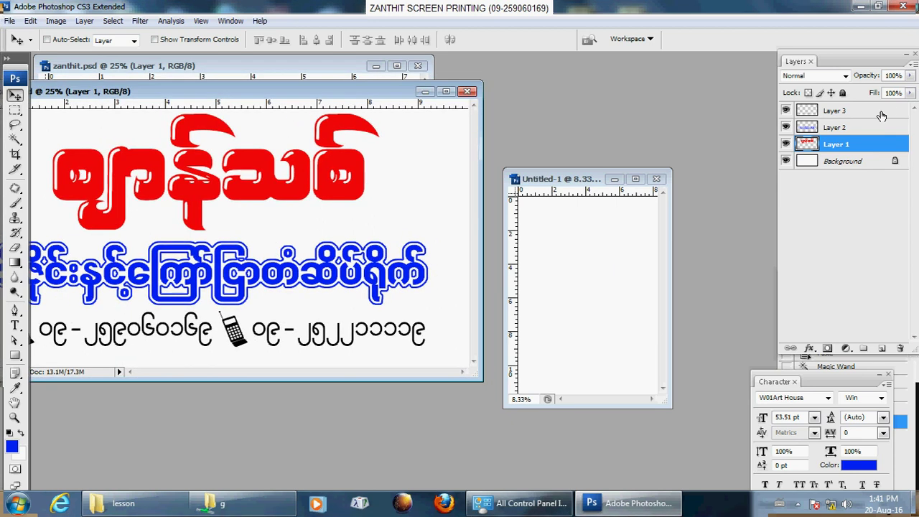
left_click(892, 109, "shift")
left_click_drag(321, 267, 639, 217)
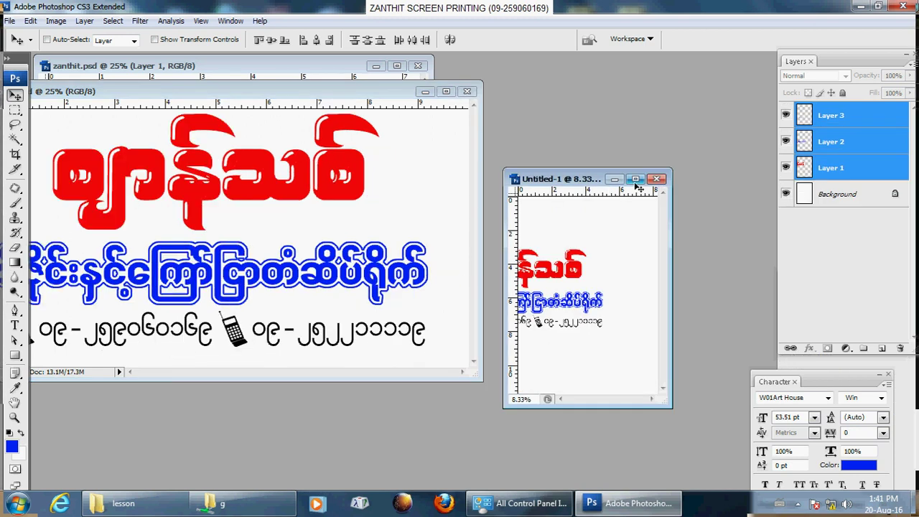
Rotate the three copied layers together by -90° and position them so the whole design fits inside the A4 page.
left_click(635, 178)
left_click_drag(473, 282, 515, 308)
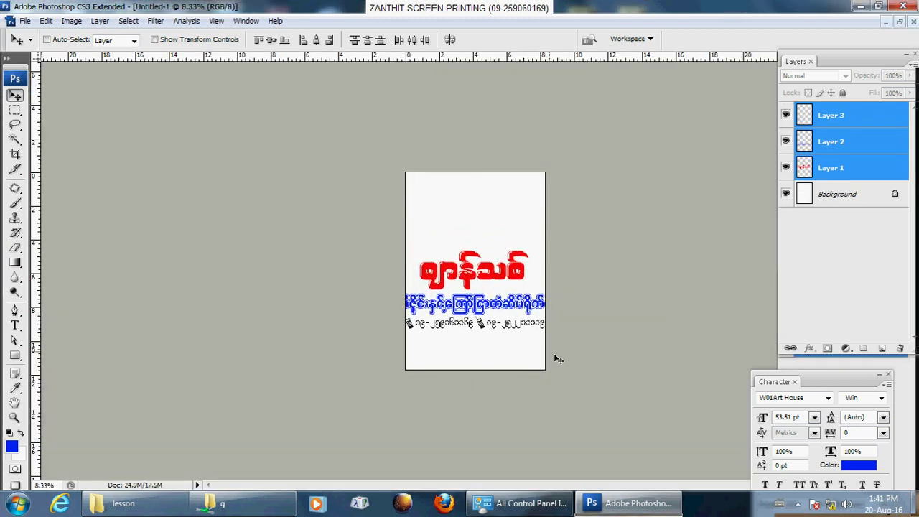
key("ctrl+t")
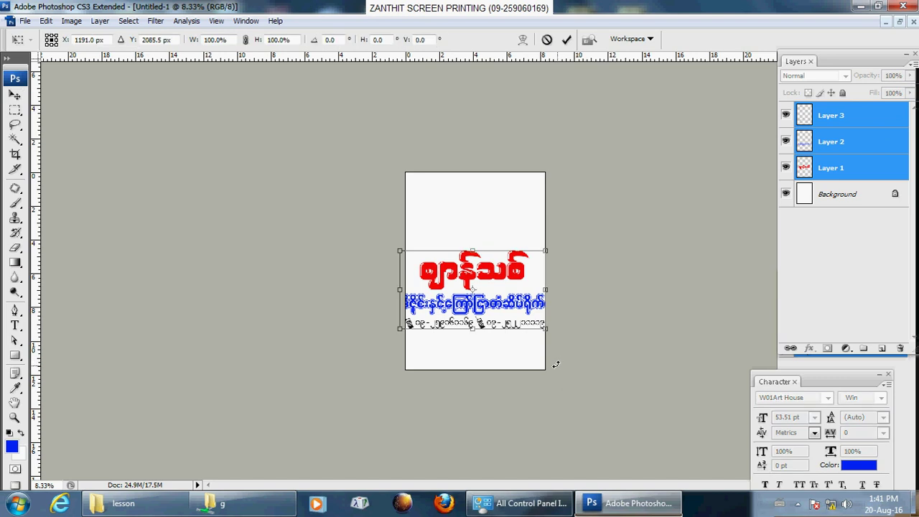
left_click_drag(562, 334, 521, 227)
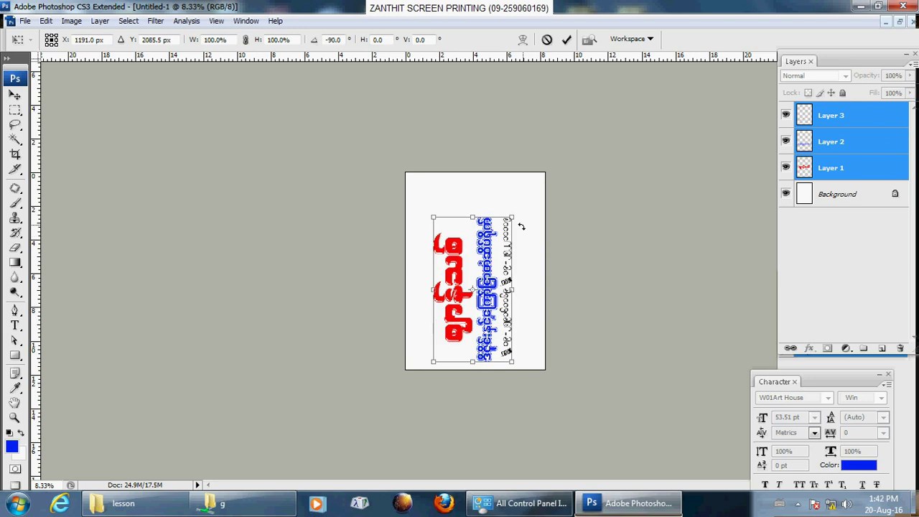
left_click_drag(488, 301, 479, 279)
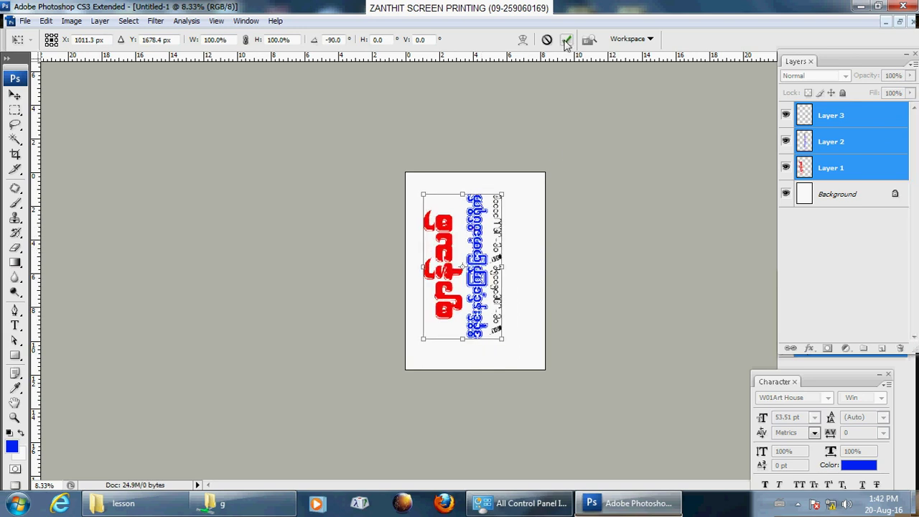
left_click(566, 41)
Space the red title, blue line and black phone line apart across the page by moving each layer separately.
key("ctrl+plus")
key("ctrl+plus")
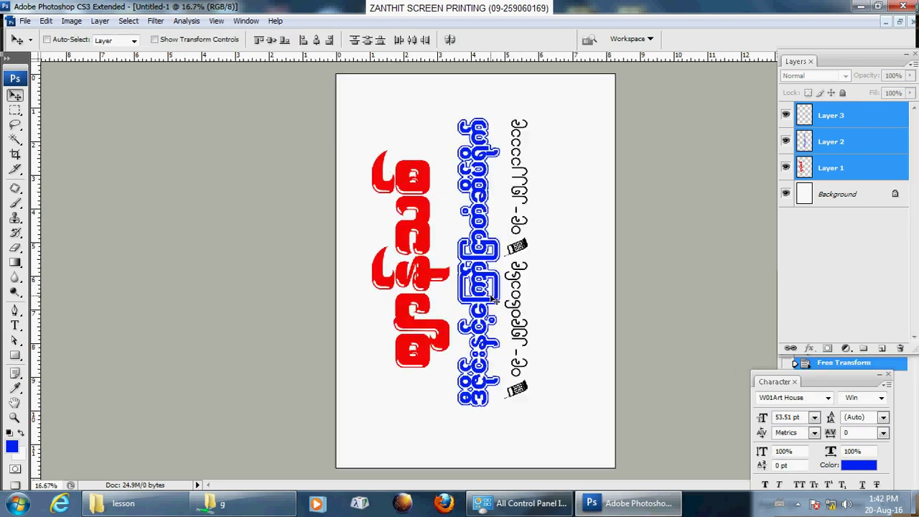
left_click(554, 261, "ctrl")
left_click_drag(534, 246, 588, 261)
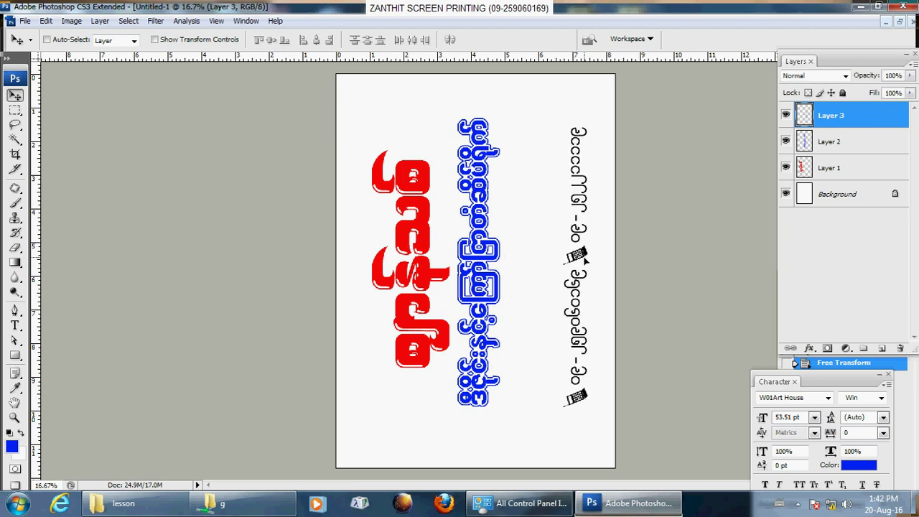
left_click(502, 254, "ctrl")
left_click_drag(503, 254, 519, 279)
left_click(436, 330, "ctrl")
left_click_drag(435, 330, 423, 331)
left_click(508, 286, "ctrl")
left_click_drag(507, 285, 501, 285)
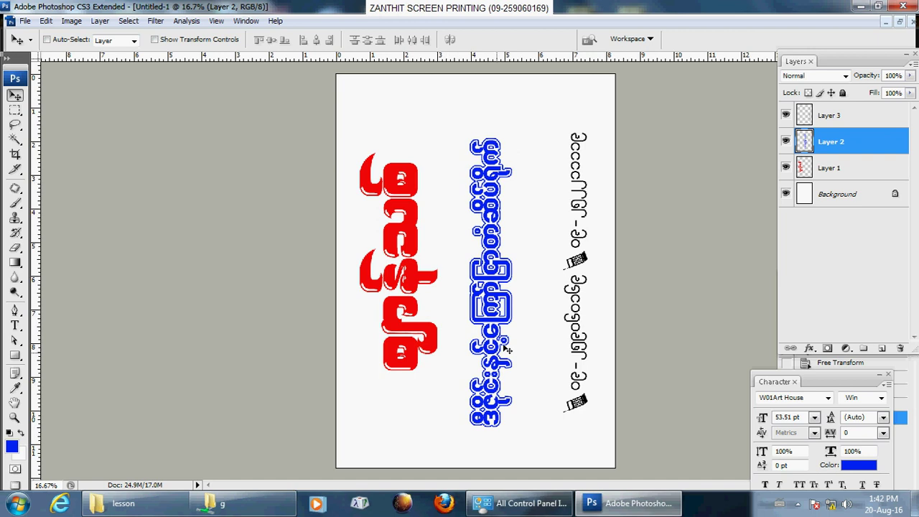
Merge Layer 1, Layer 2 and Layer 3 into one layer and fill its artwork with black, preserving transparency.
left_click(857, 120)
left_click(852, 169, "shift")
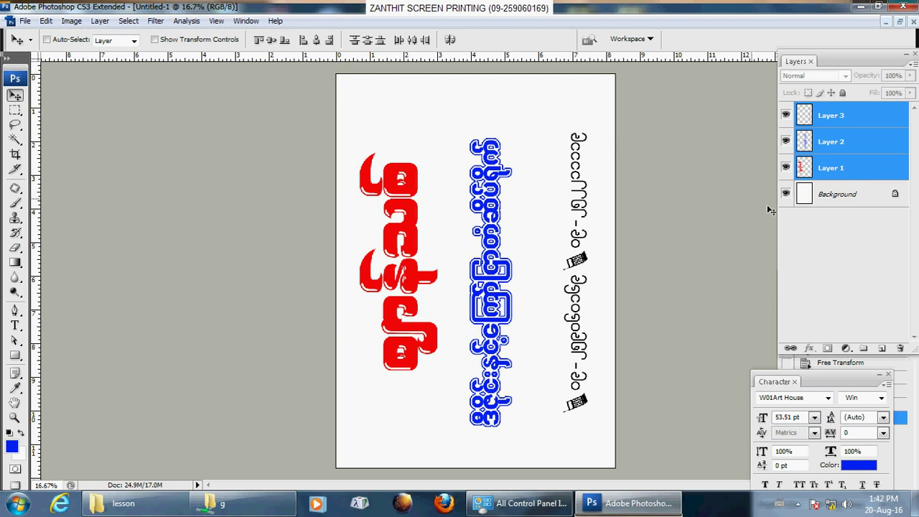
key("ctrl+e")
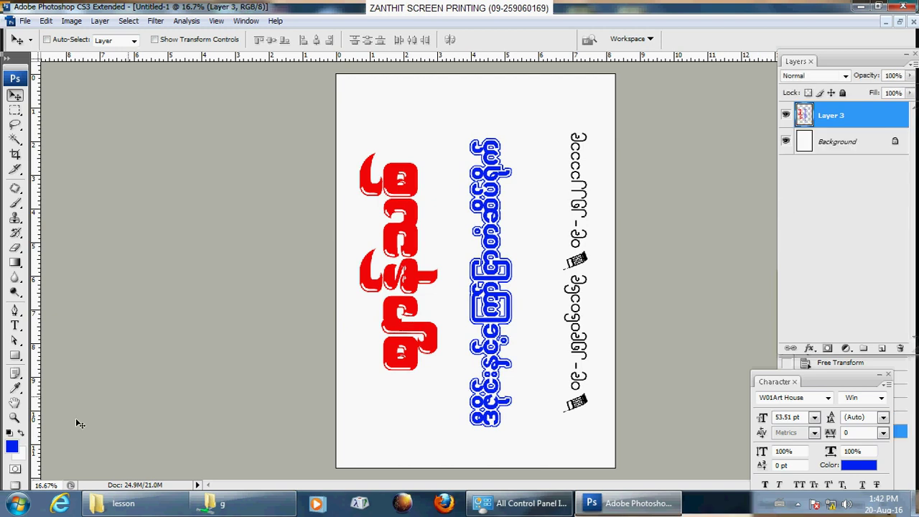
left_click(10, 434)
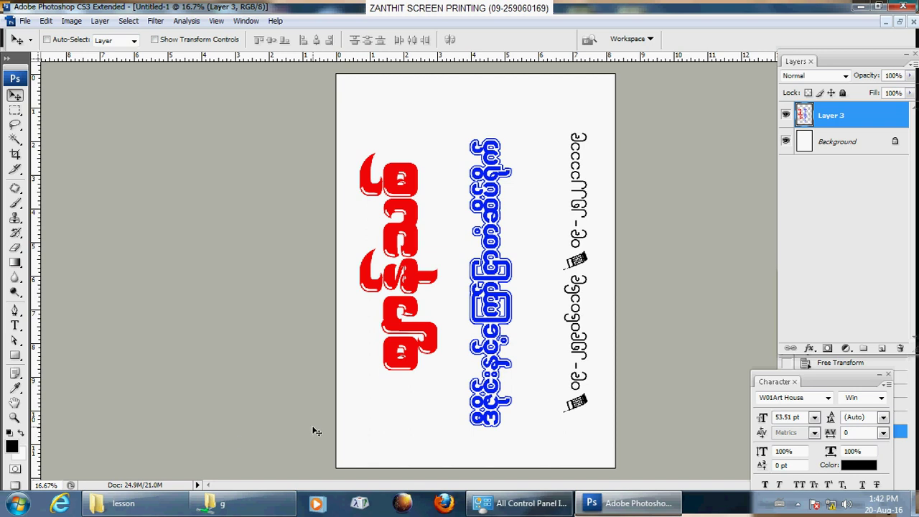
key("alt+shift+BackSpace")
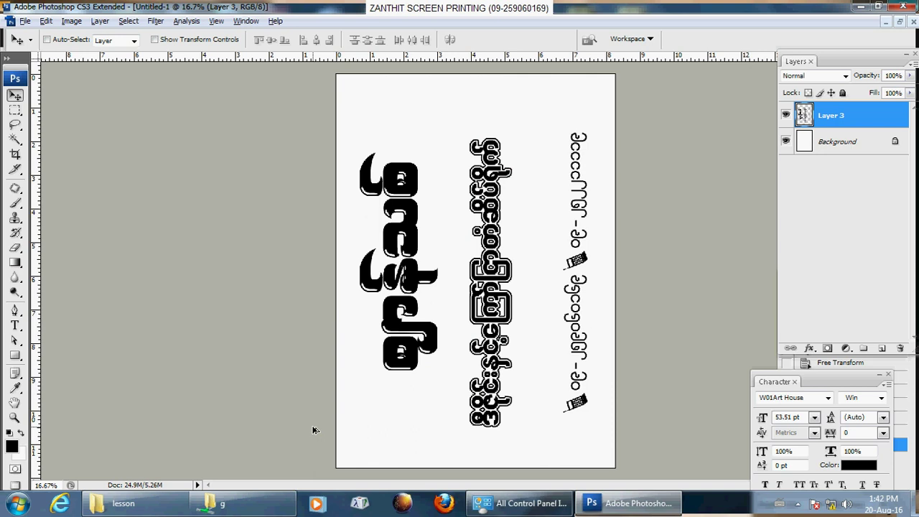